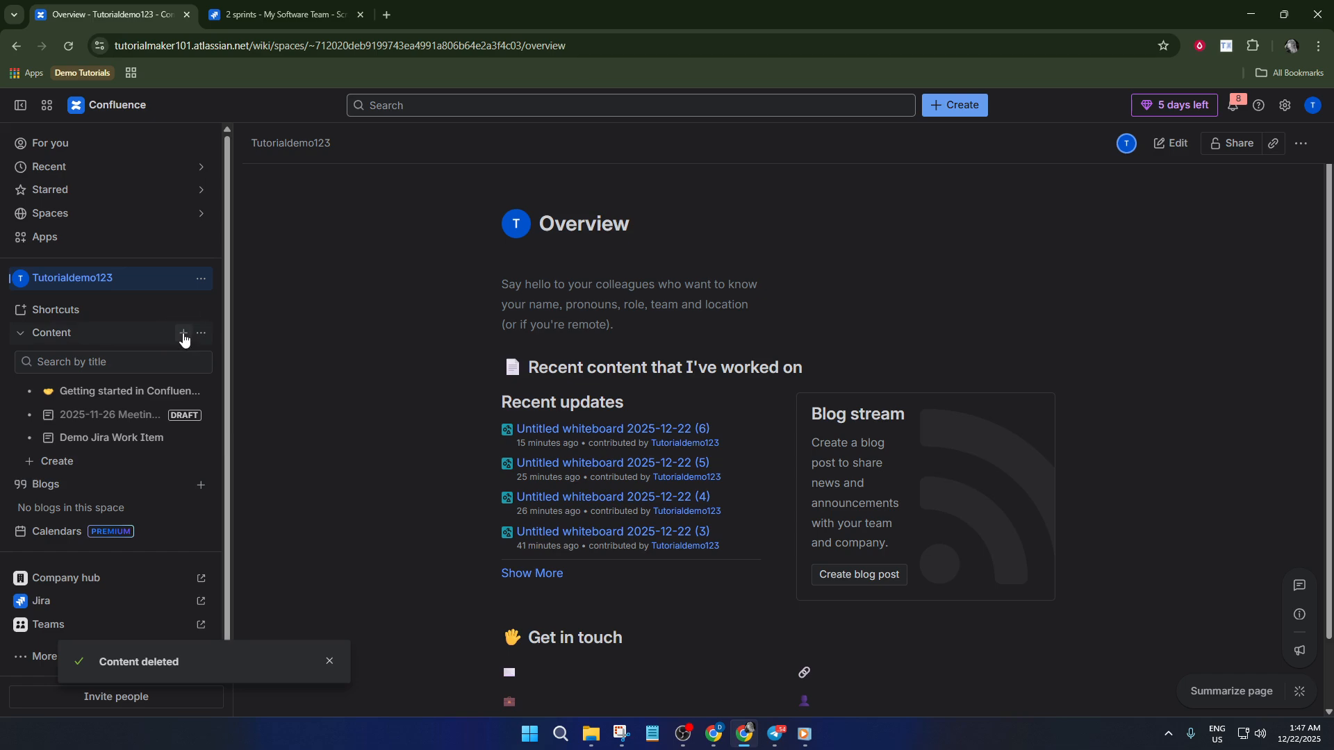
Create a new page in the space's content tree and title it "Parent Page"
{"action": "left_click", "coordinate": [183, 335]}
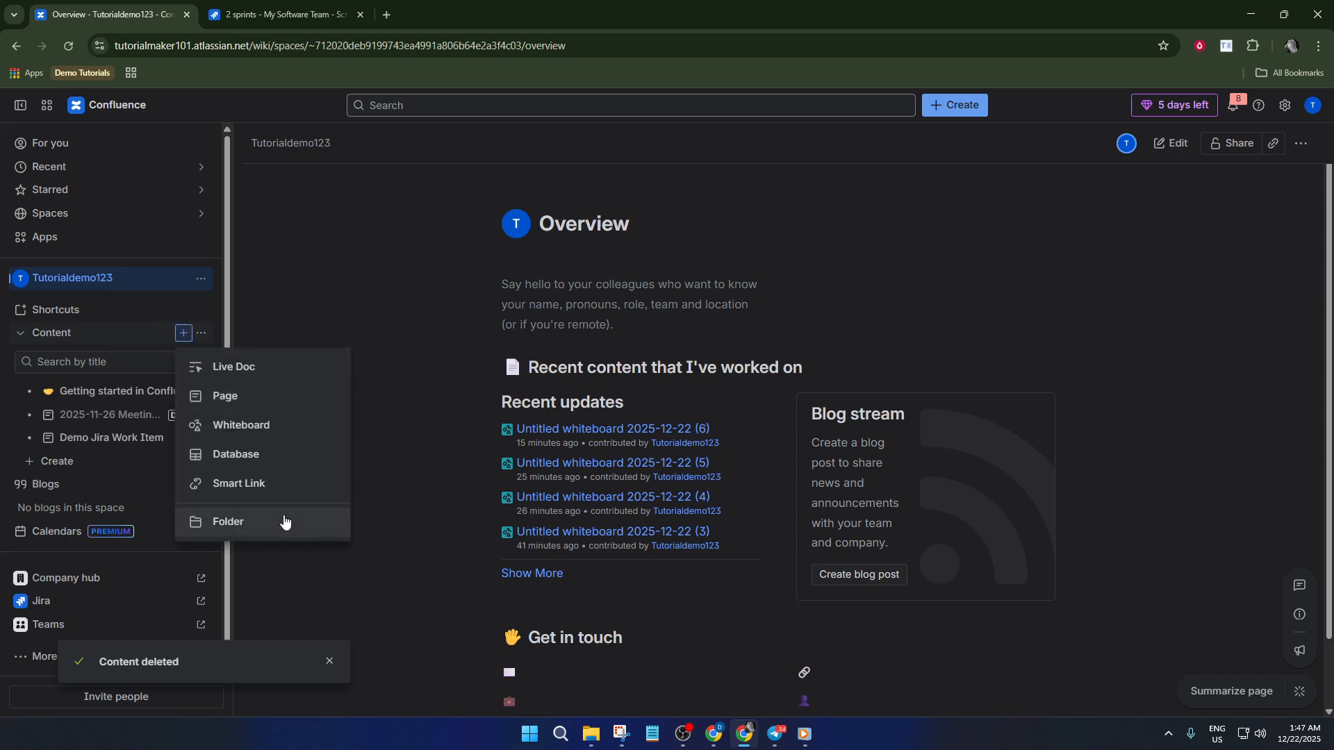
{"action": "left_click", "coordinate": [262, 390]}
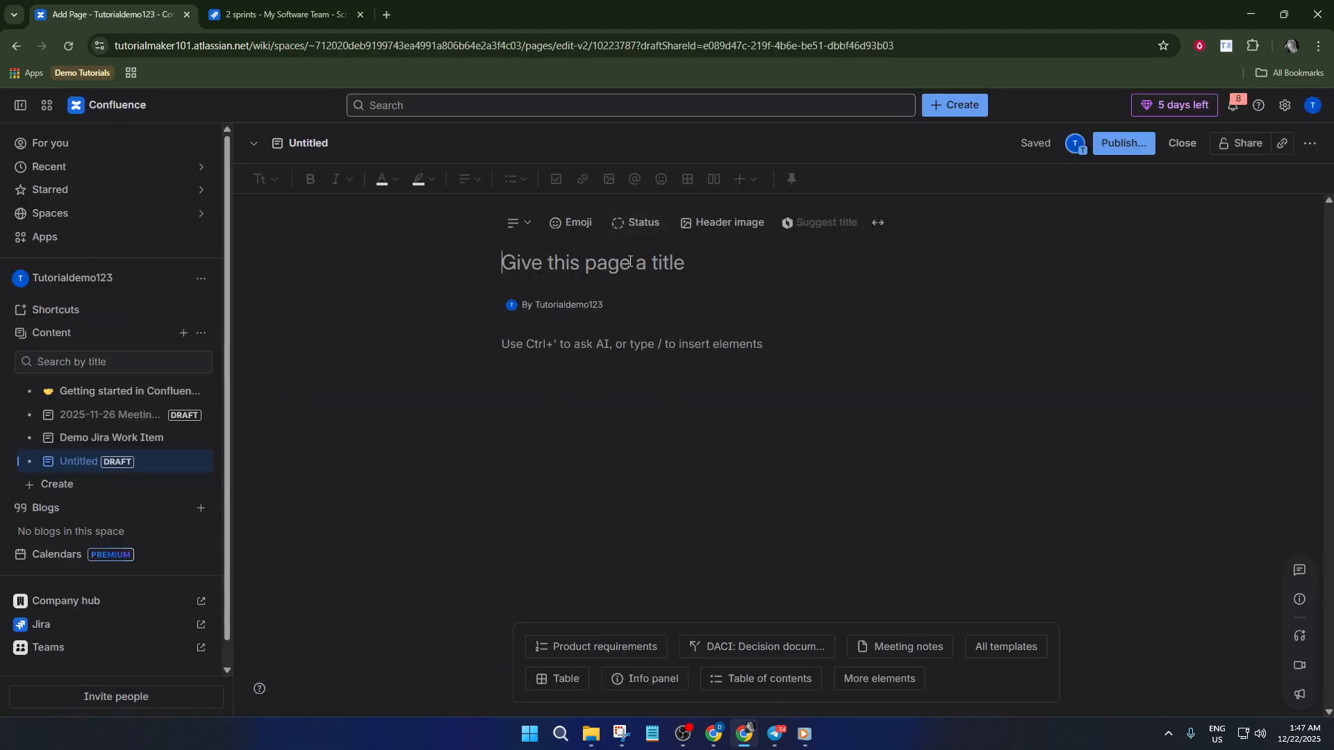
{"action": "type", "text": "Parent PA"}
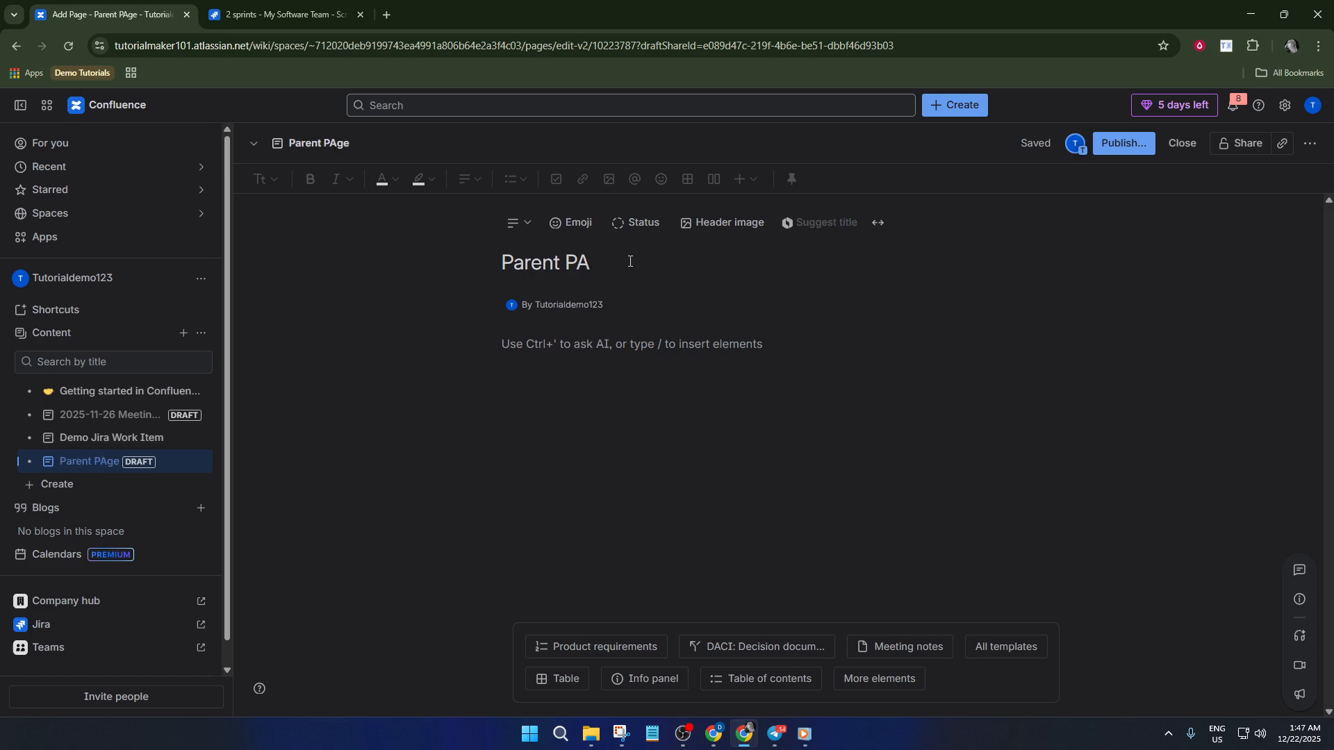
{"action": "key", "text": "BackSpace"}
{"action": "type", "text": "age"}
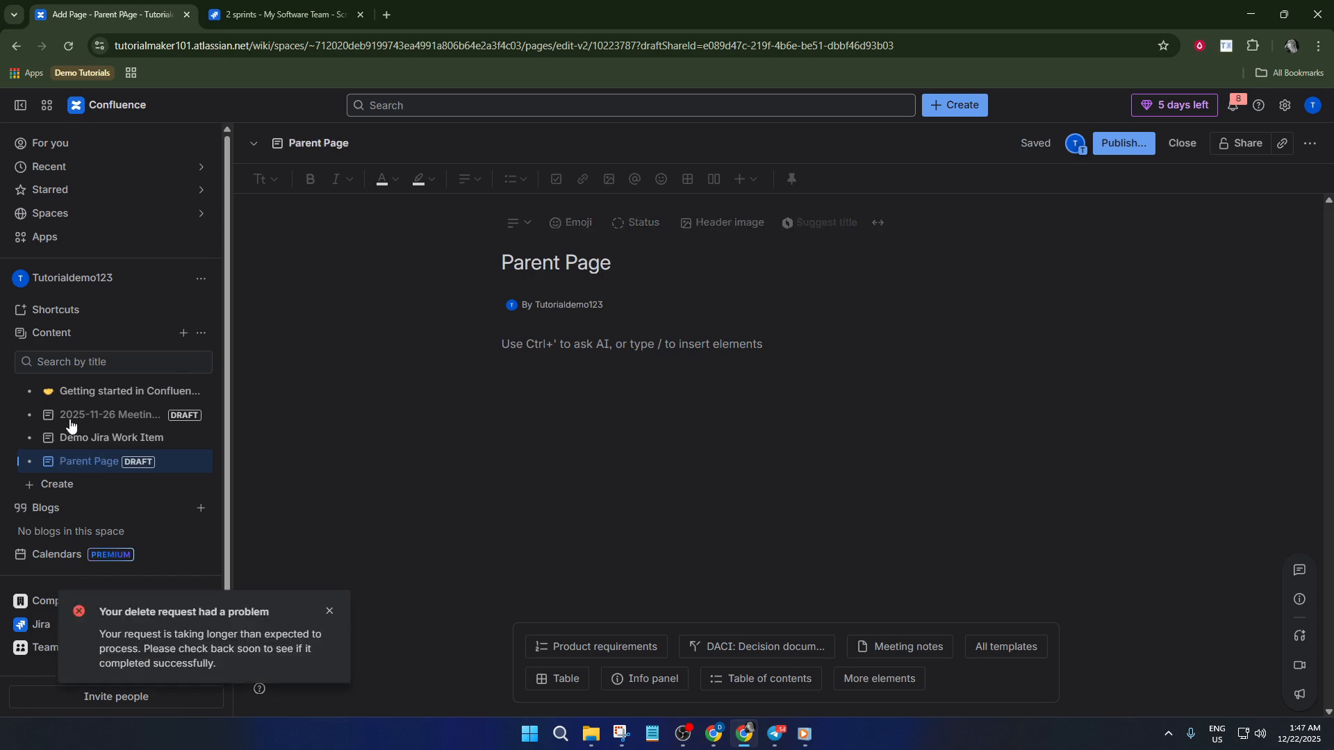
Publish the Parent Page draft in the Tutorialdemo123 space with open general access
{"action": "left_click", "coordinate": [168, 476]}
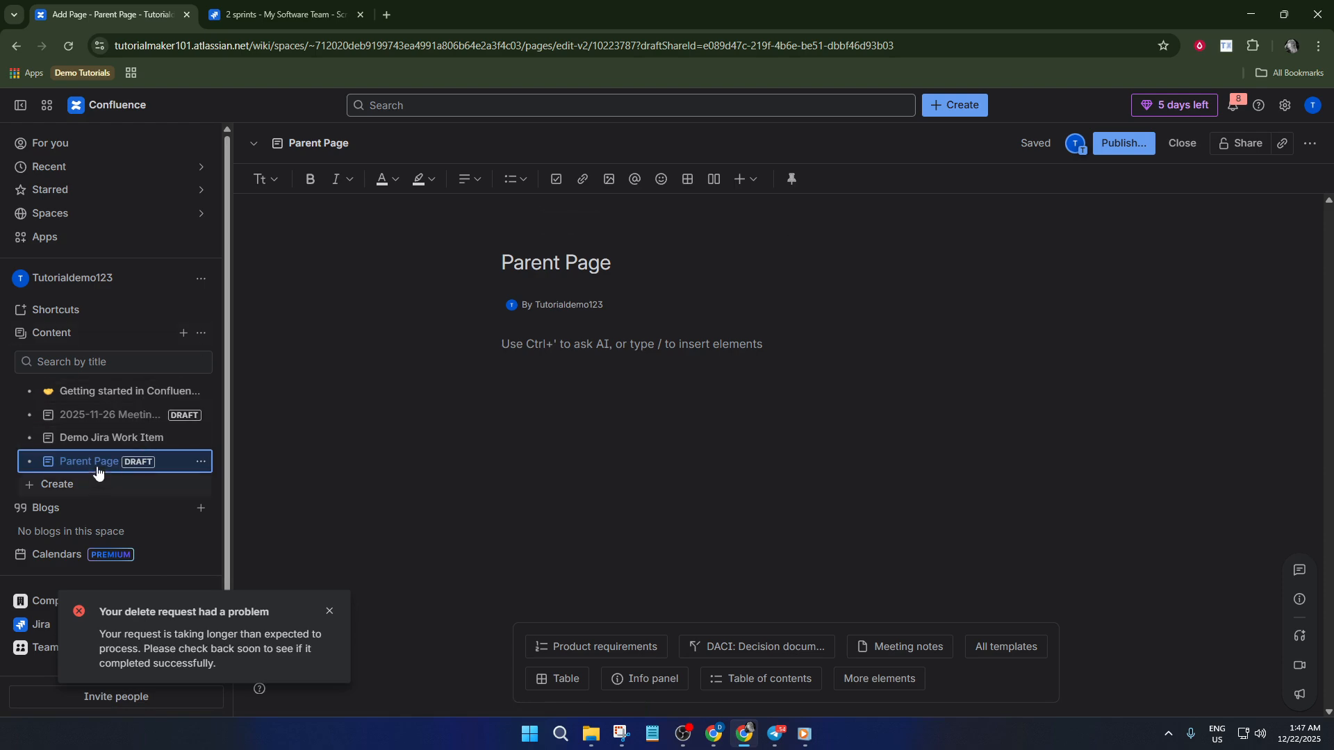
{"action": "left_click", "coordinate": [103, 441]}
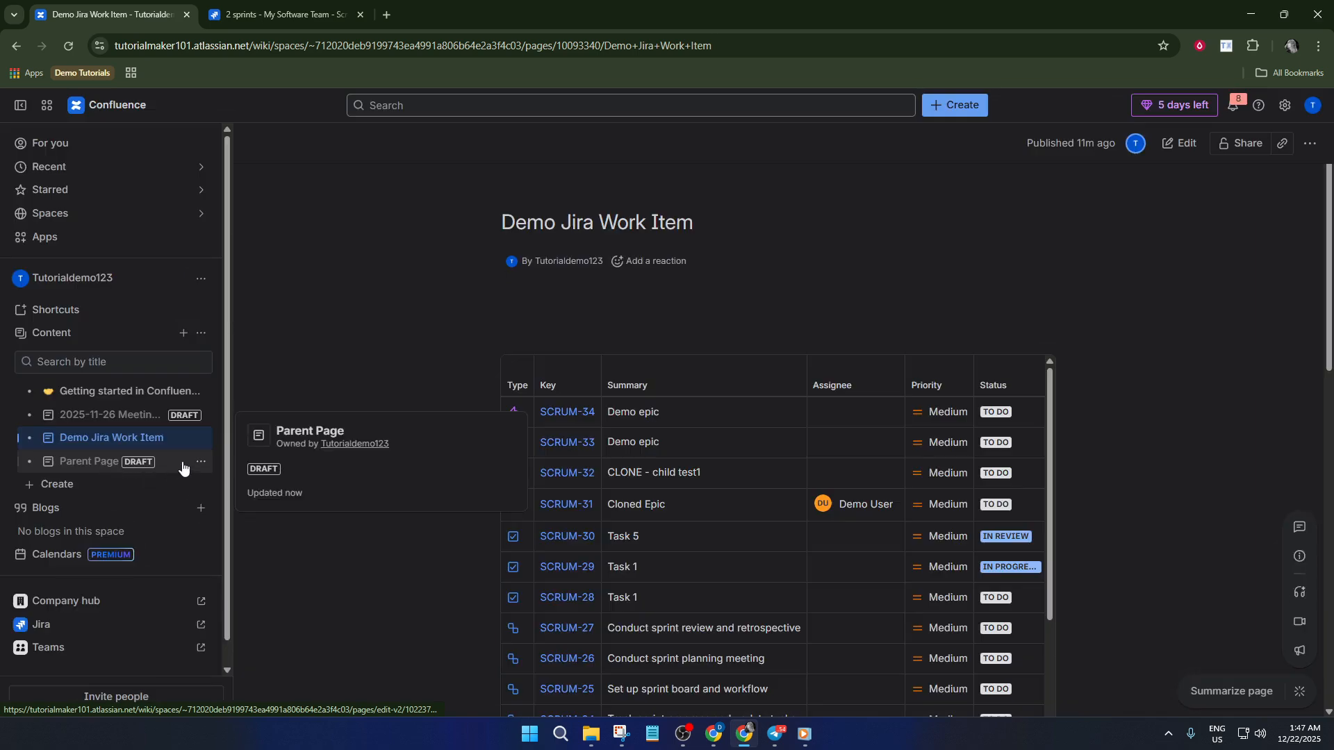
{"action": "left_click", "coordinate": [106, 463]}
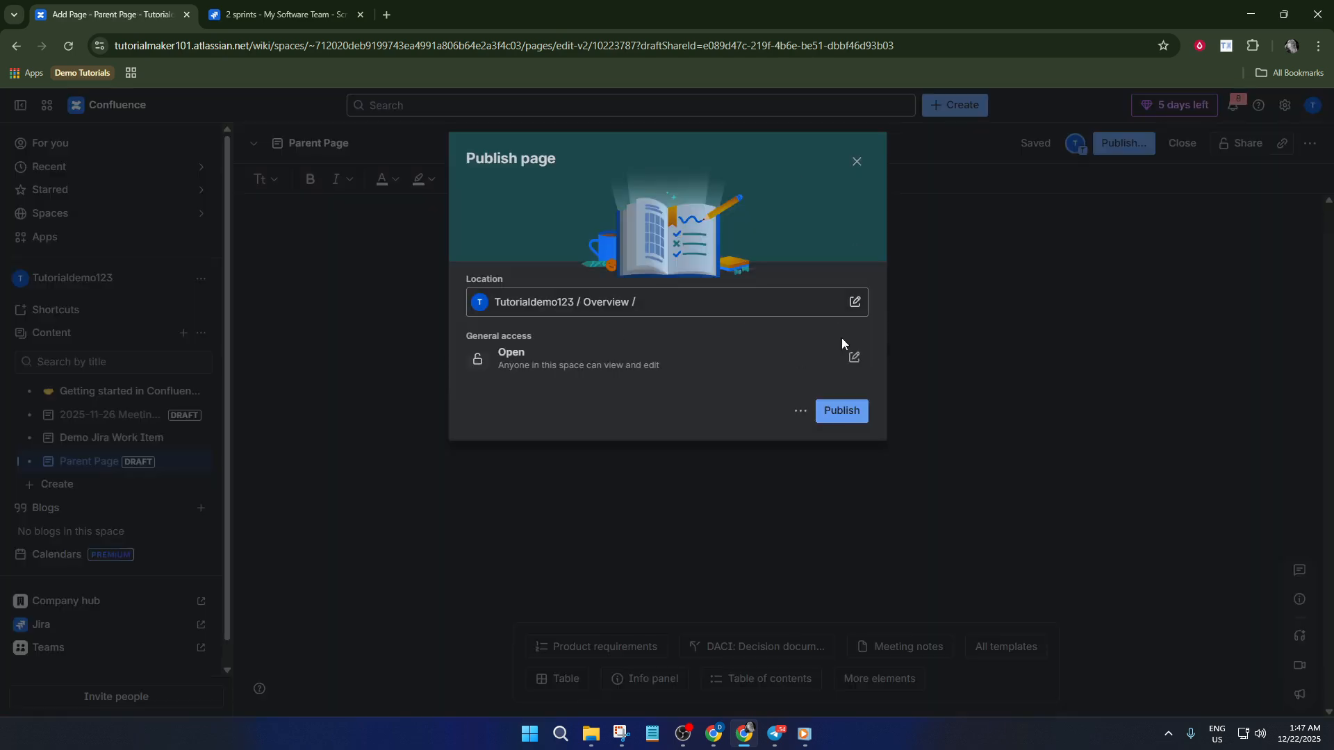
{"action": "left_click", "coordinate": [866, 413]}
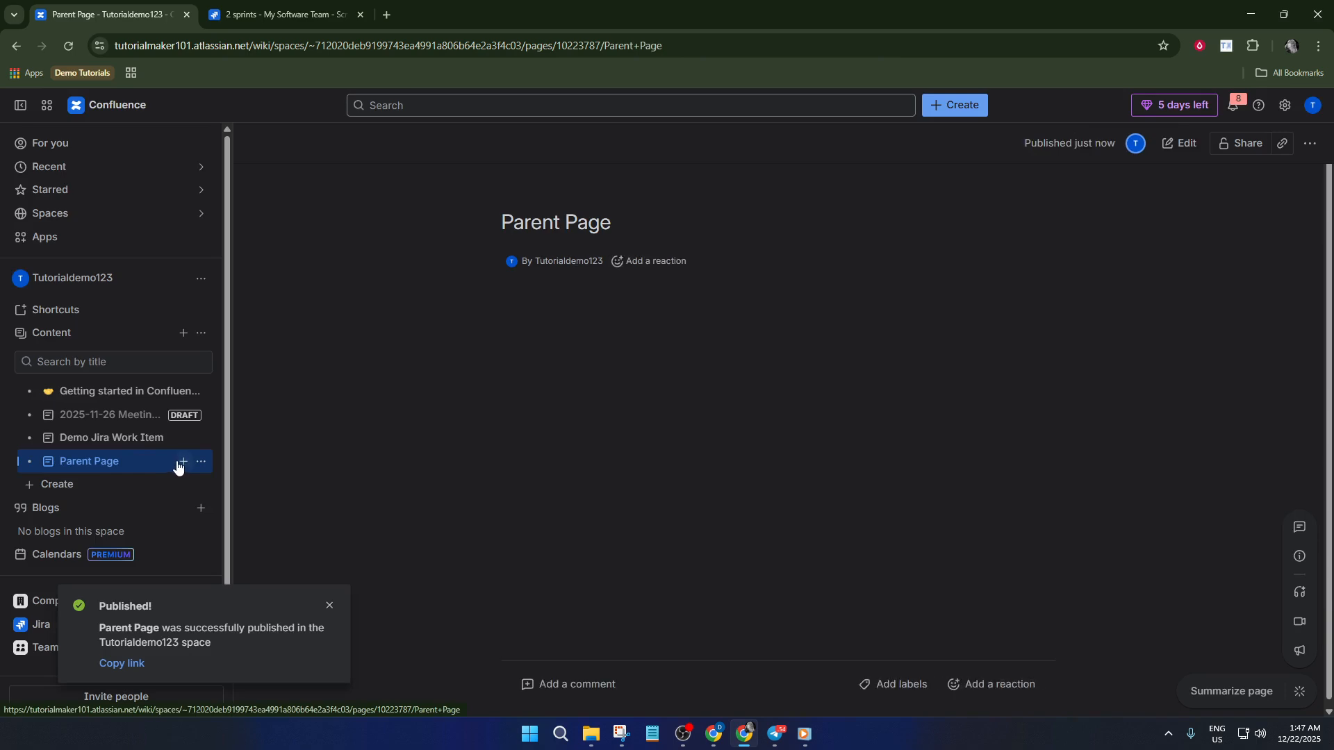
Create a page titled "Child Page" beneath Parent Page and publish it
{"action": "left_click", "coordinate": [183, 462]}
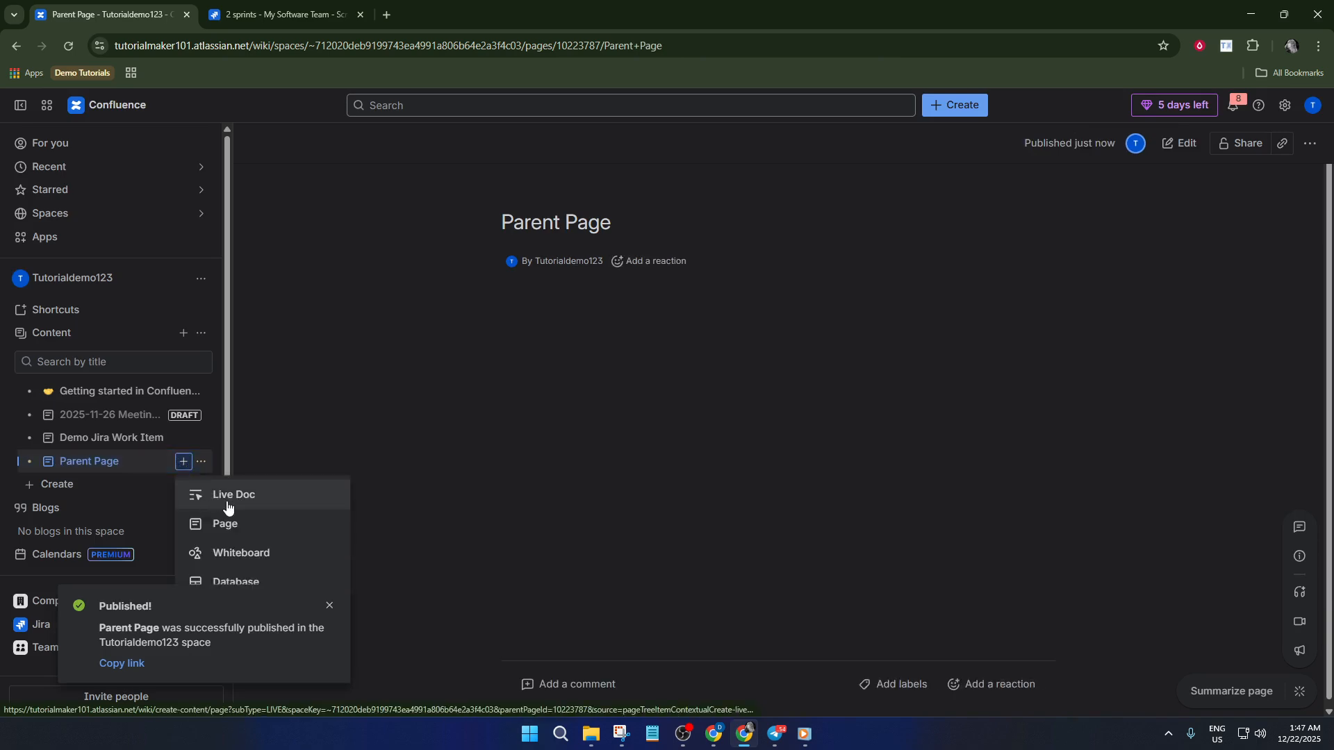
{"action": "left_click", "coordinate": [227, 524]}
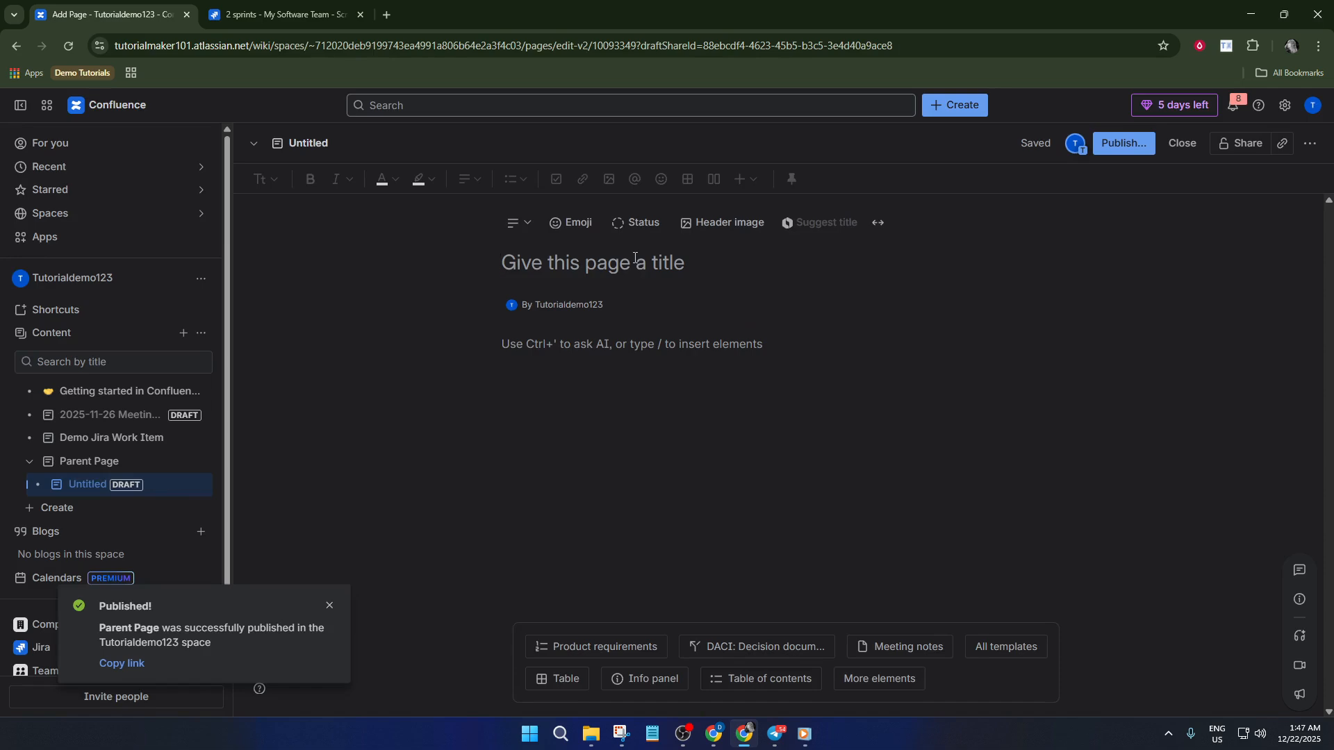
{"action": "type", "text": "Chil"}
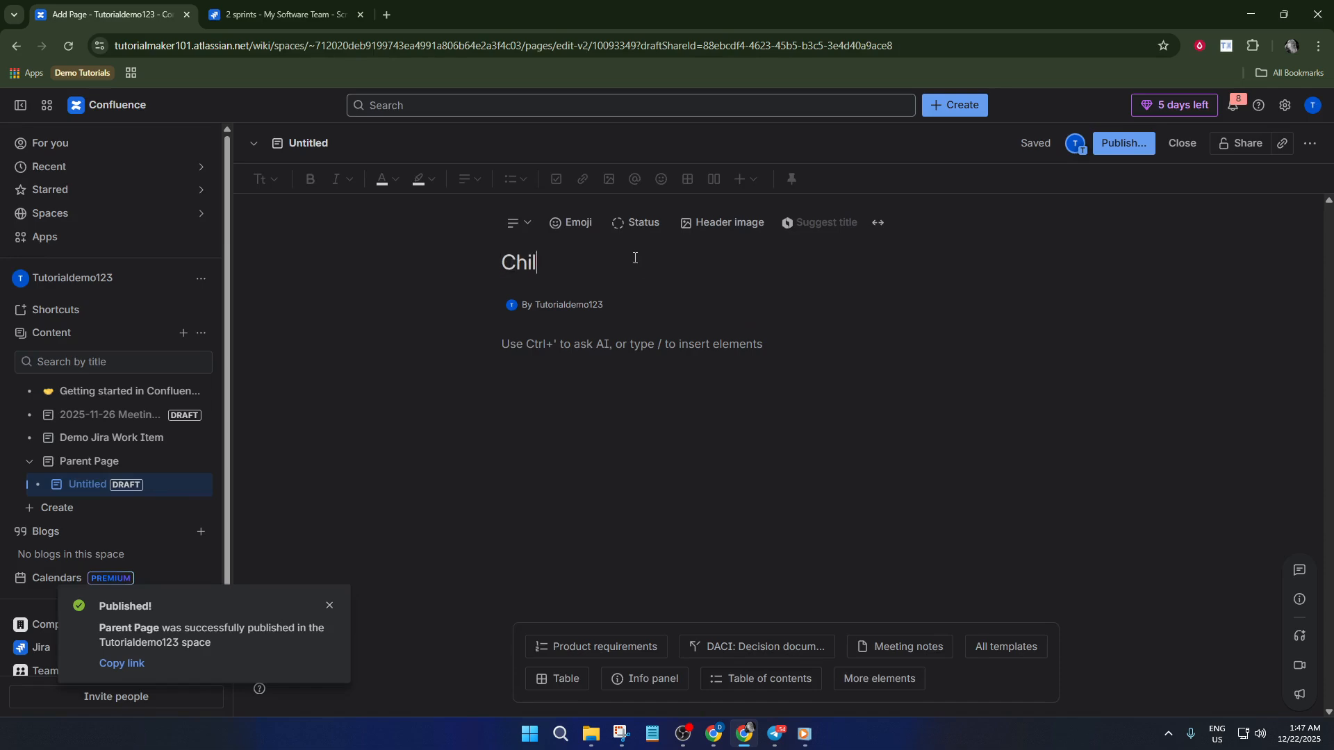
{"action": "type", "text": "d p"}
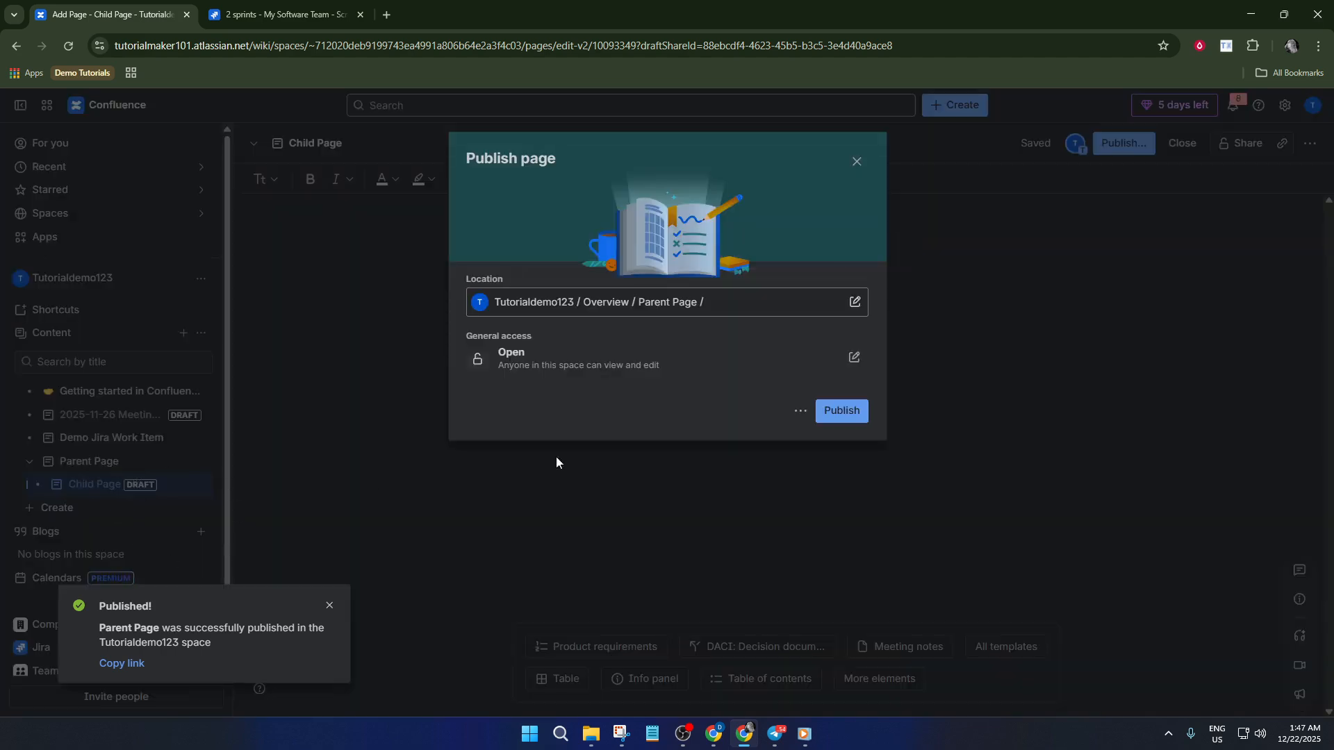
{"action": "left_click", "coordinate": [842, 411]}
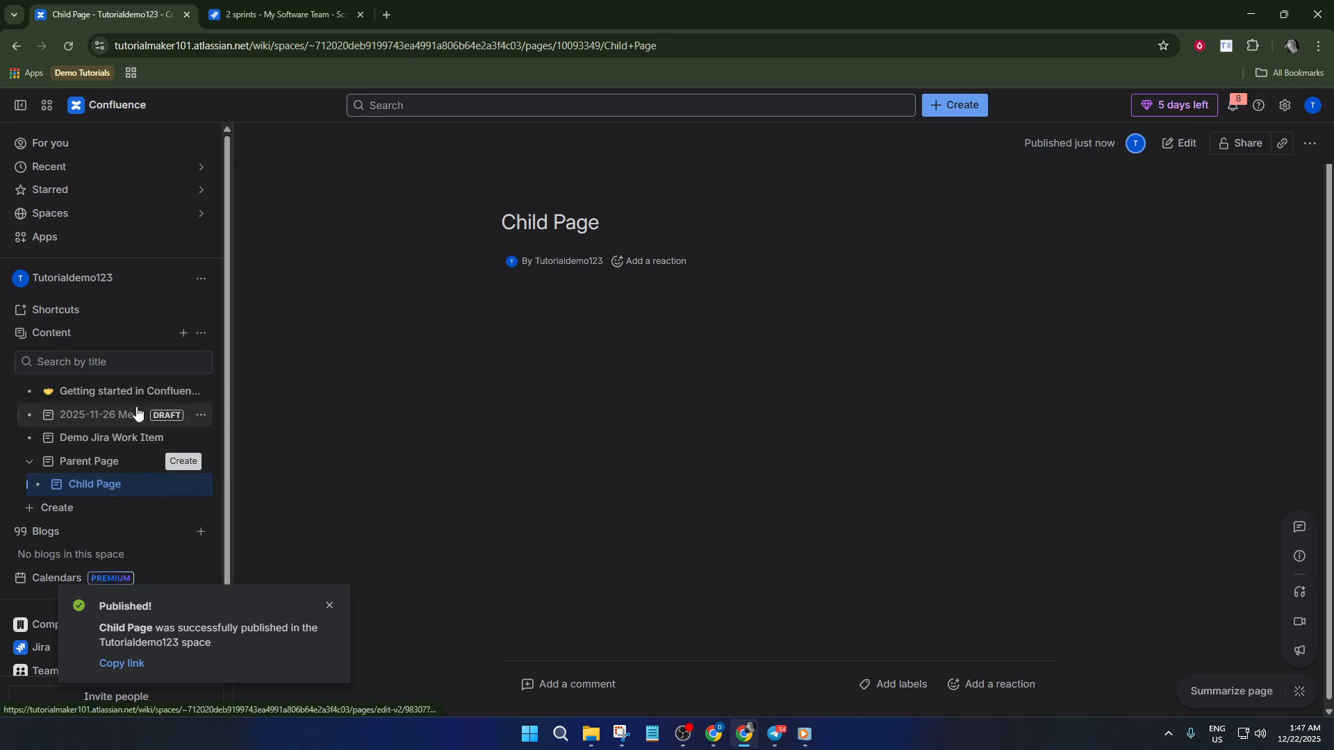
Create a folder named "Folder" at the top level of the space's content tree
{"action": "left_click", "coordinate": [188, 333]}
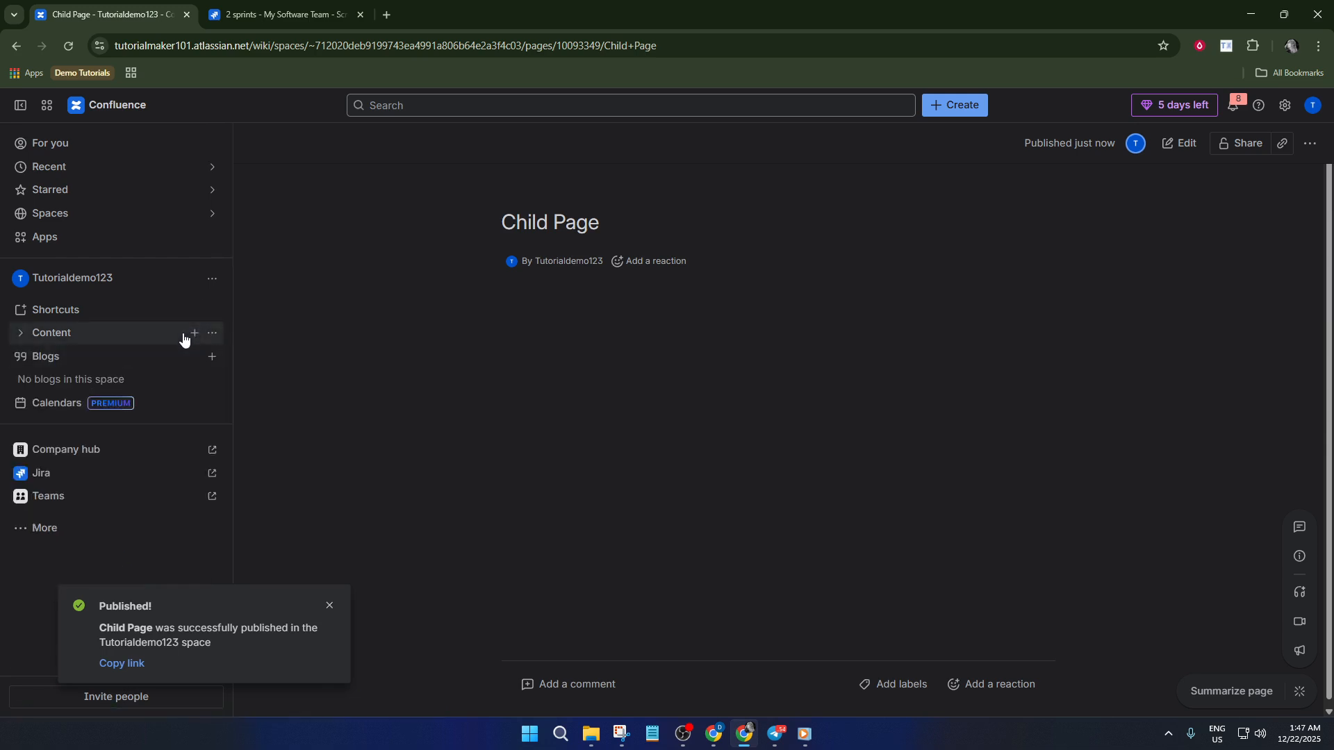
{"action": "left_click", "coordinate": [185, 337]}
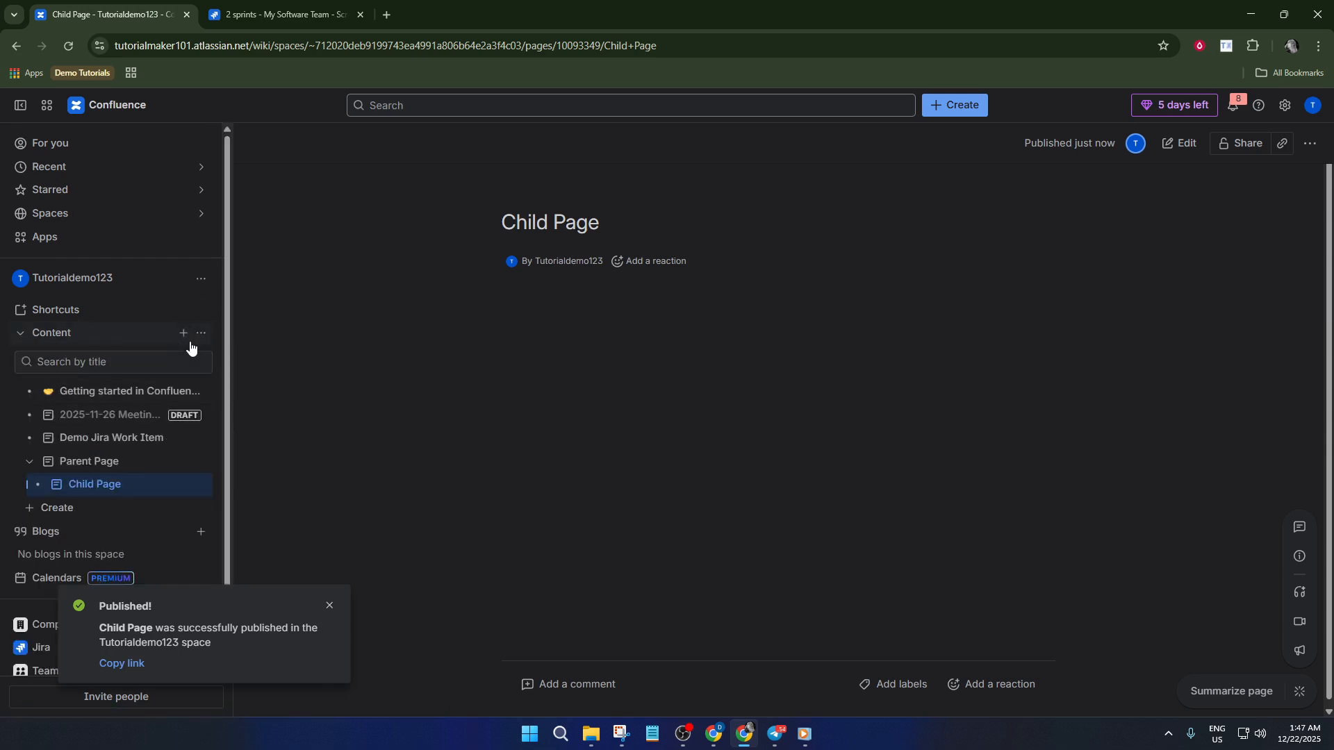
{"action": "left_click", "coordinate": [186, 338]}
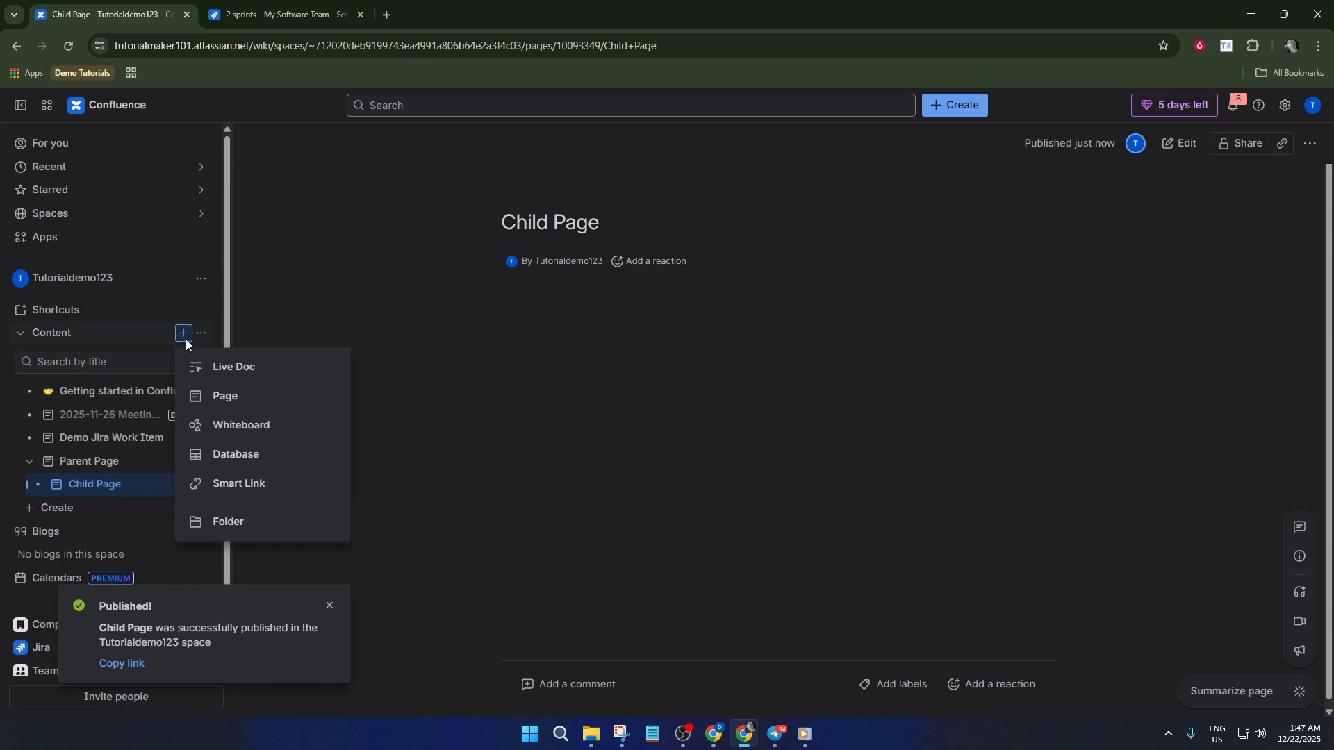
{"action": "left_click", "coordinate": [236, 530]}
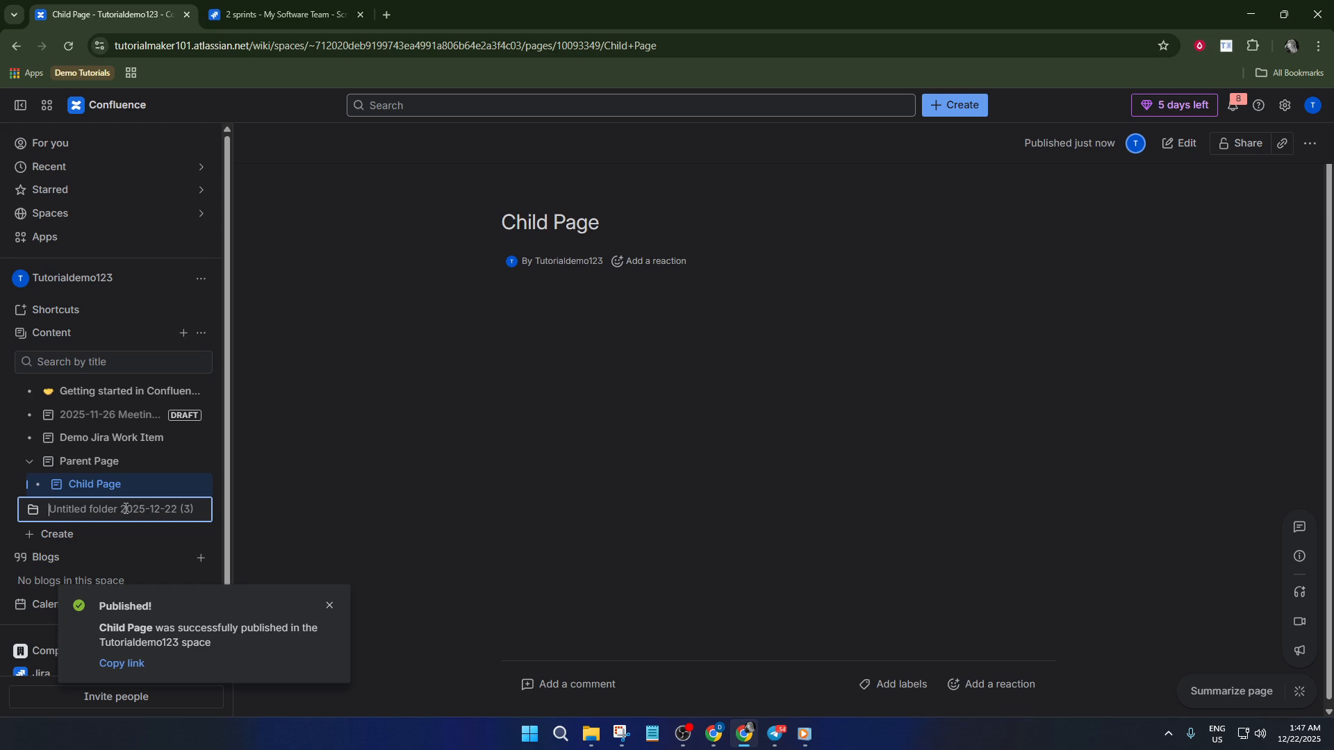
{"action": "type", "text": "Folder"}
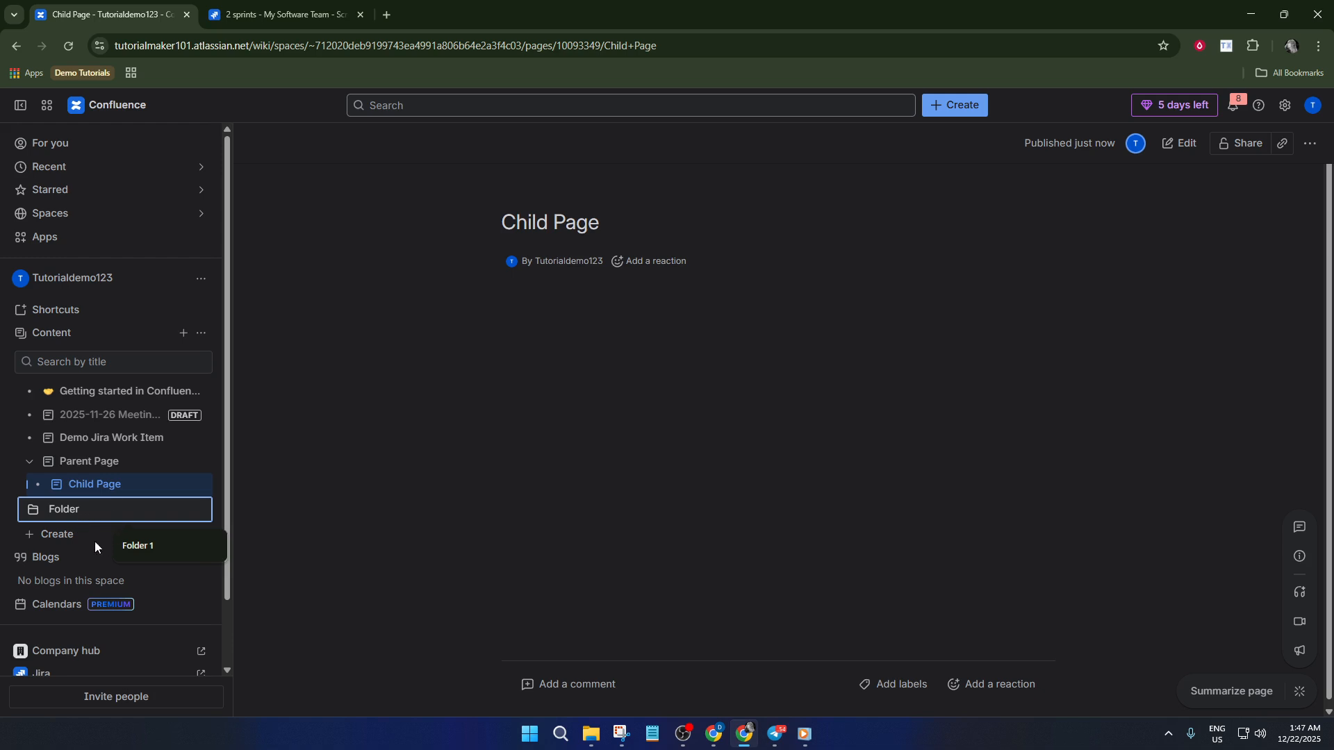
{"action": "key", "text": "Return"}
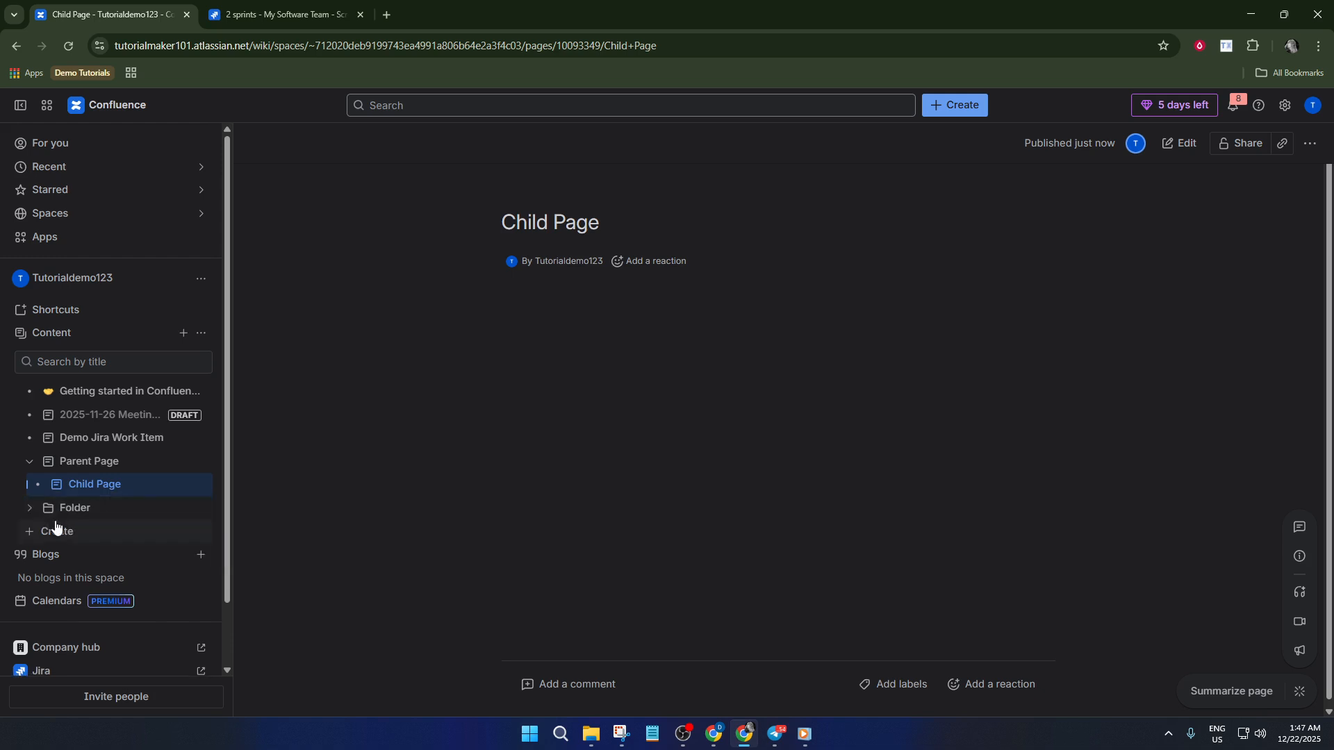
Expand the new folder named "Folder" and create a blank page inside it
{"action": "left_click", "coordinate": [50, 513]}
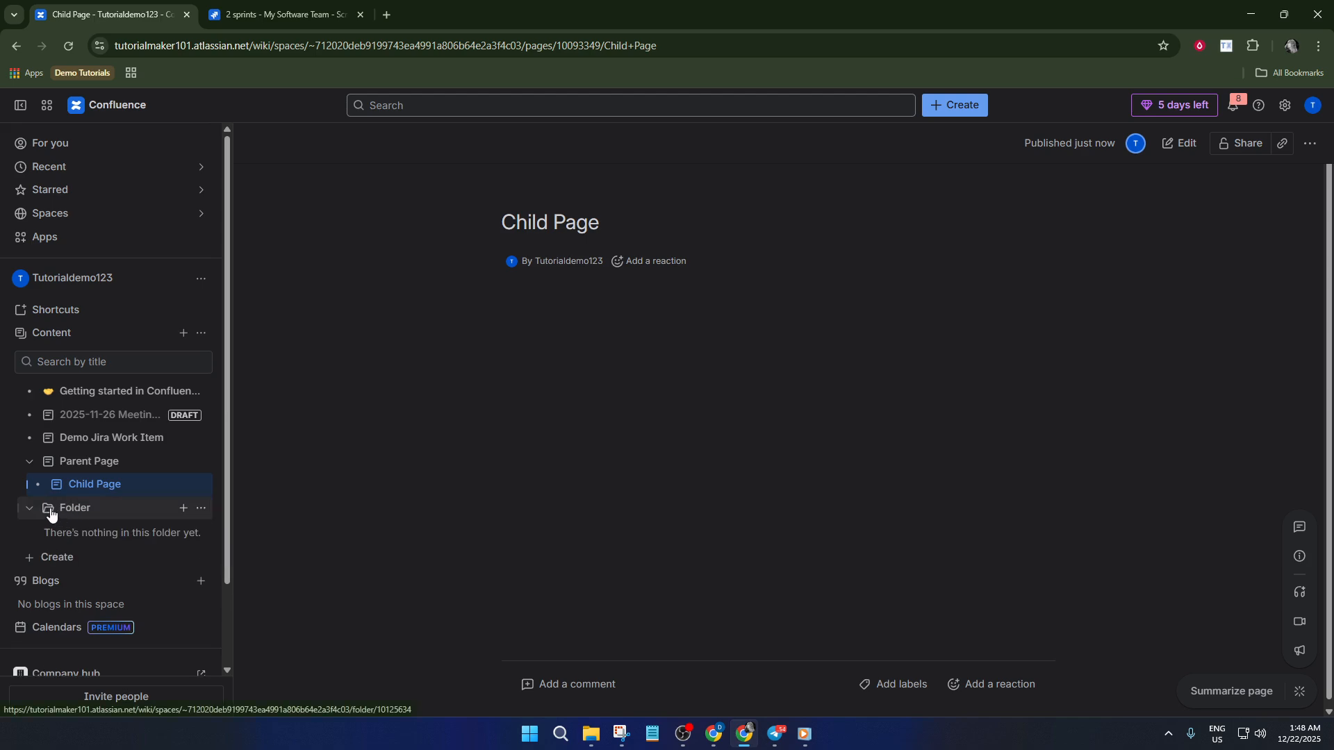
{"action": "left_click", "coordinate": [183, 508]}
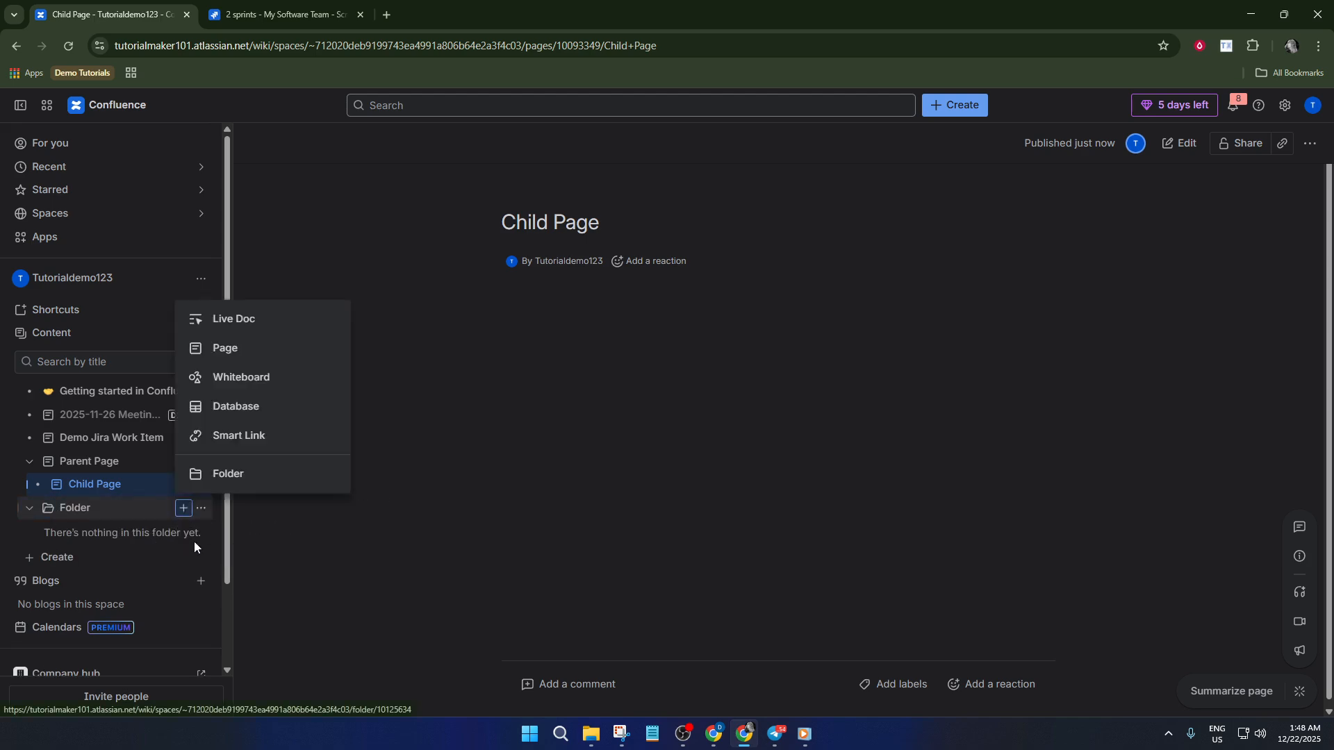
{"action": "left_click", "coordinate": [250, 351]}
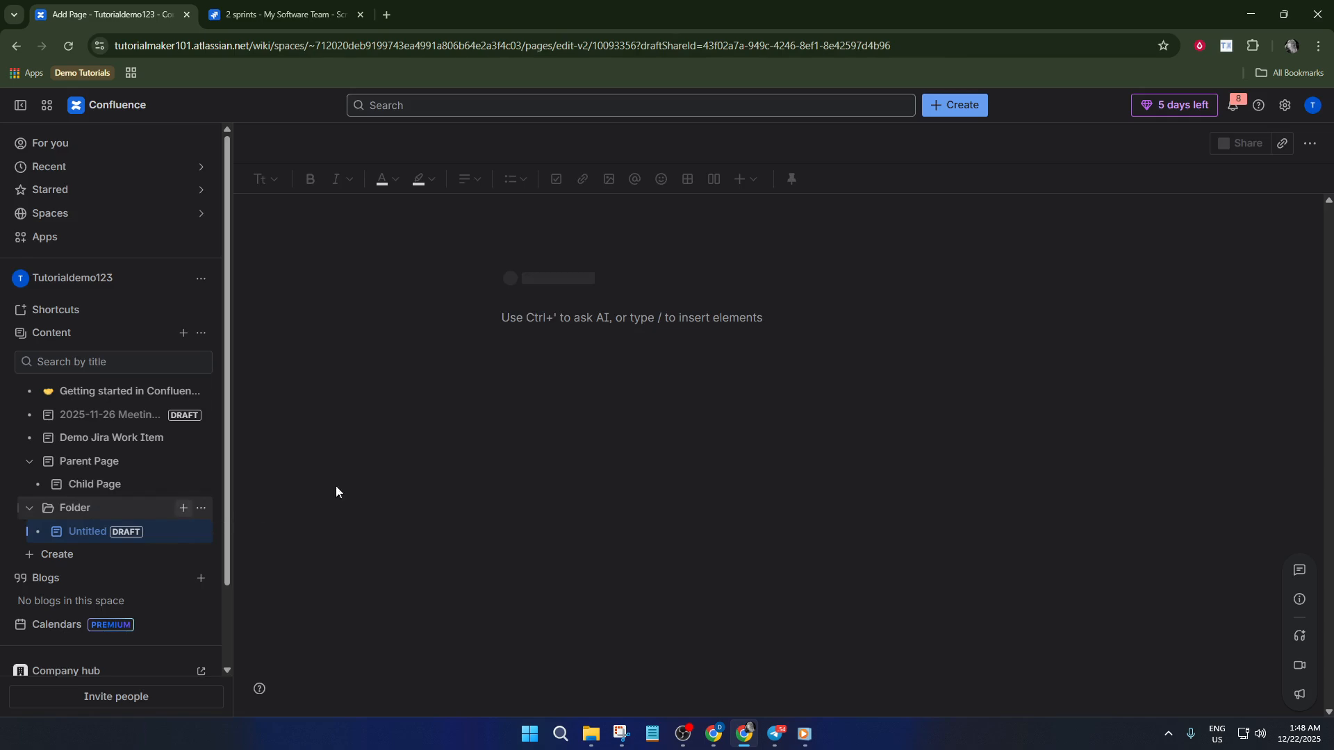
Insert a Popular Labels element in the body of the untitled page and restrict its labels to the Tutorialdemo123 space
{"action": "left_click", "coordinate": [573, 313]}
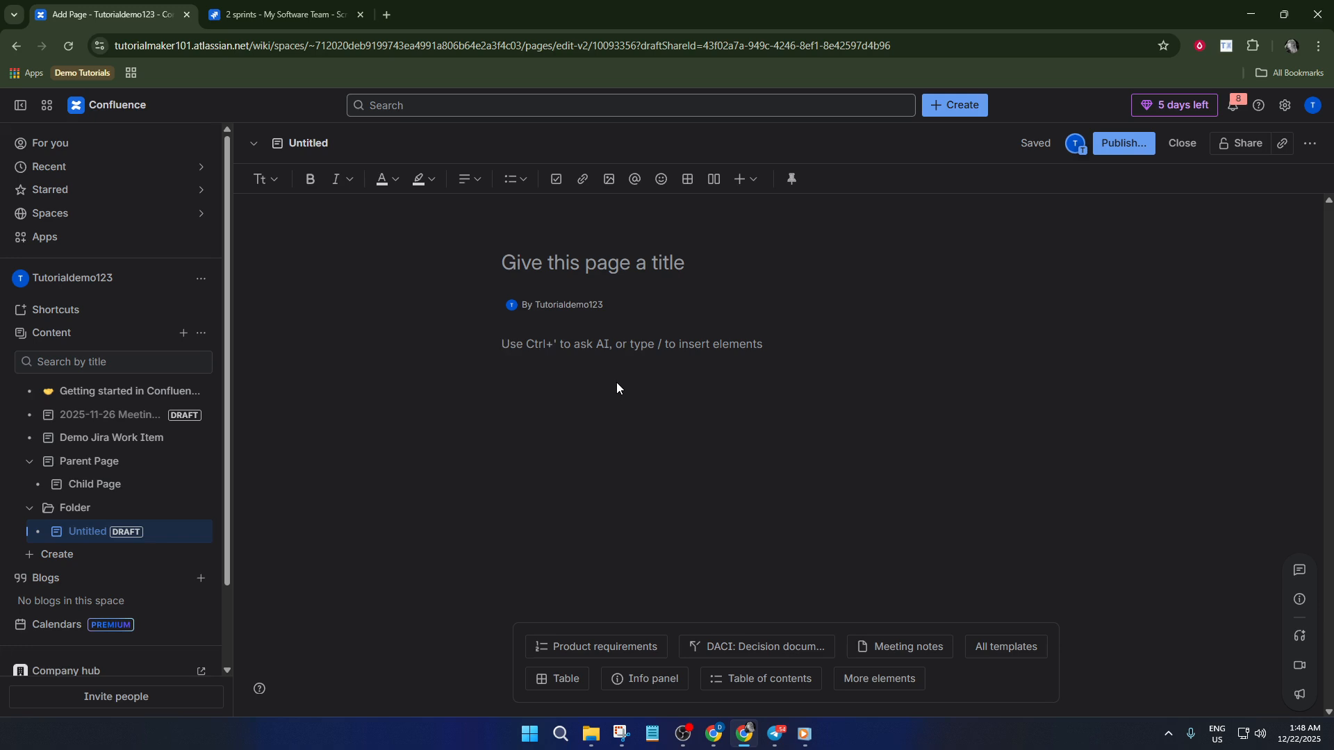
{"action": "type", "text": "/labe"}
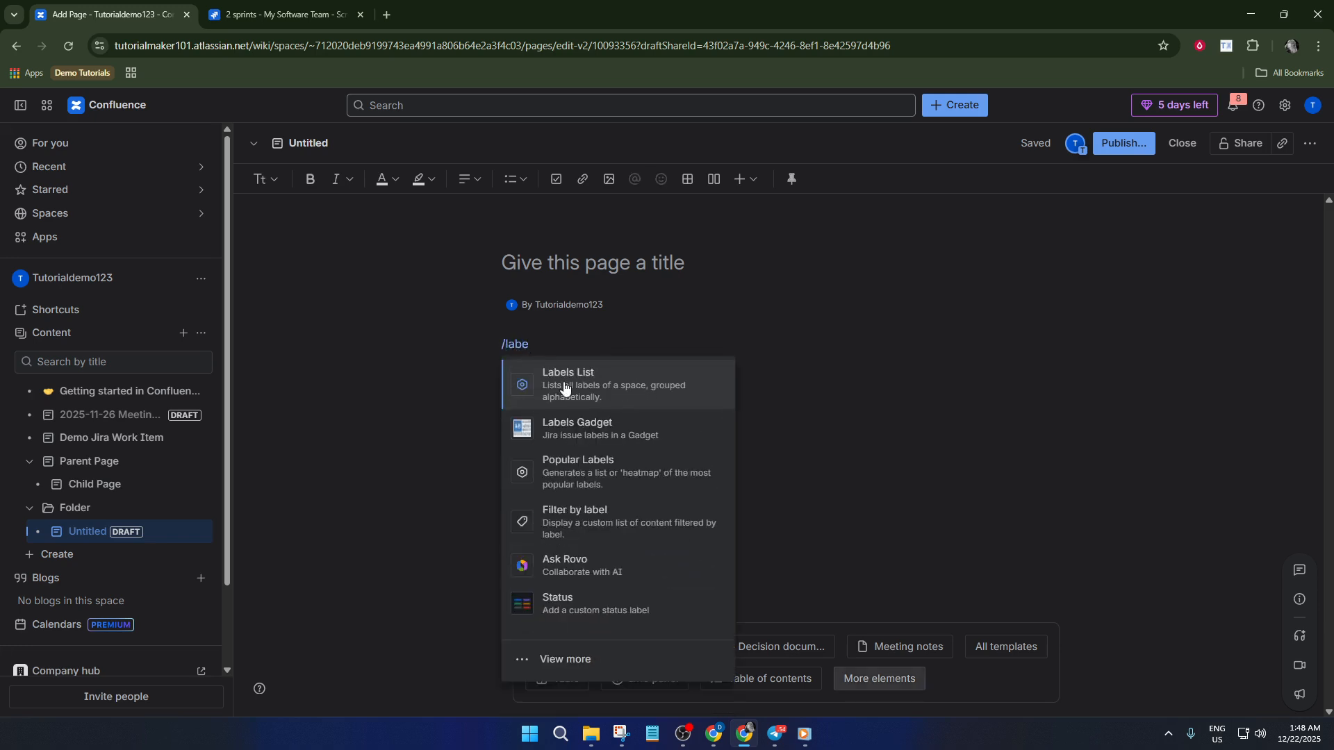
{"action": "left_click", "coordinate": [647, 466]}
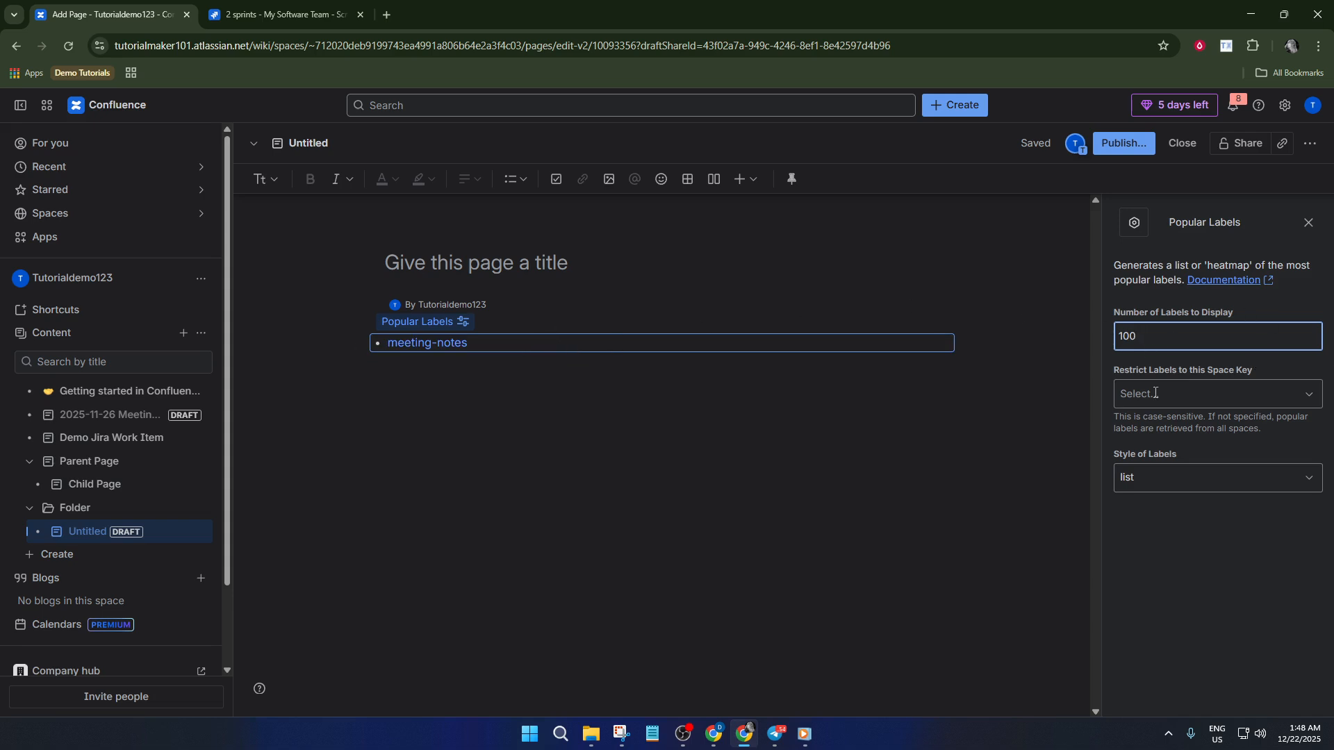
{"action": "left_click", "coordinate": [1195, 395]}
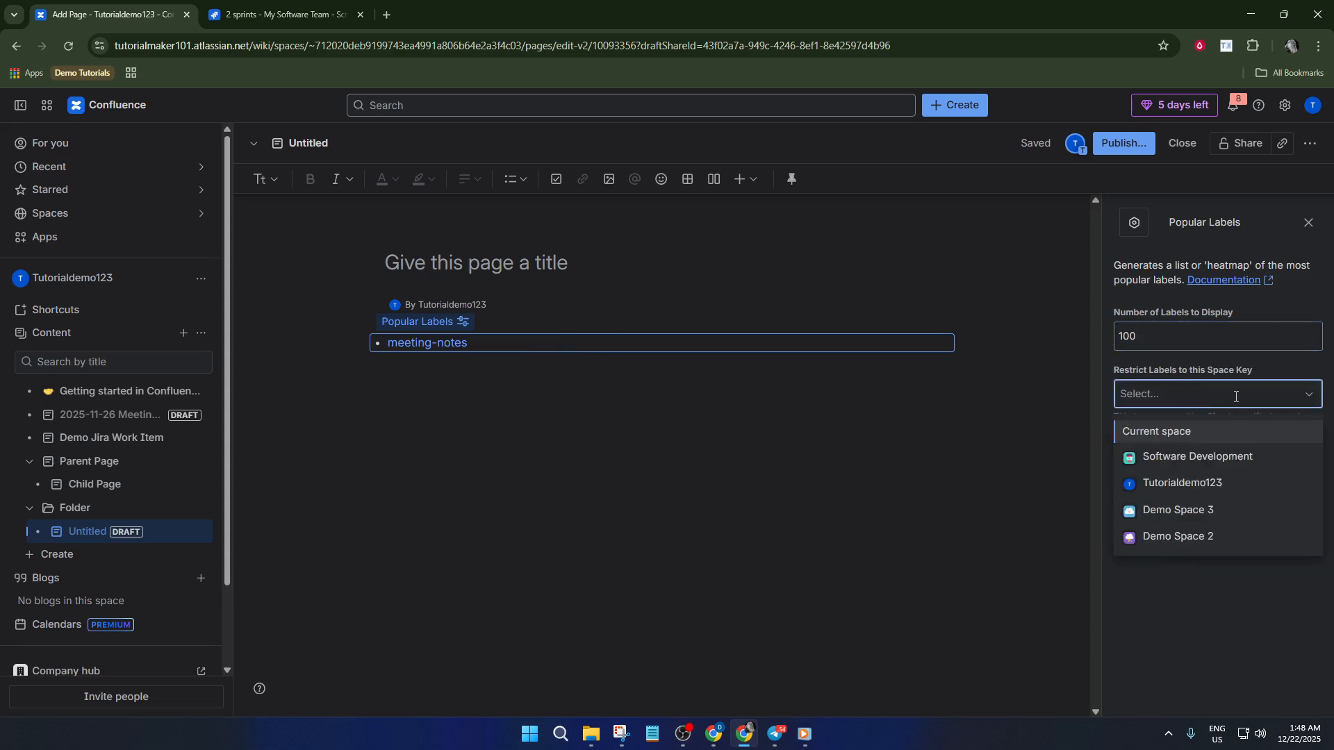
{"action": "left_click", "coordinate": [1181, 485]}
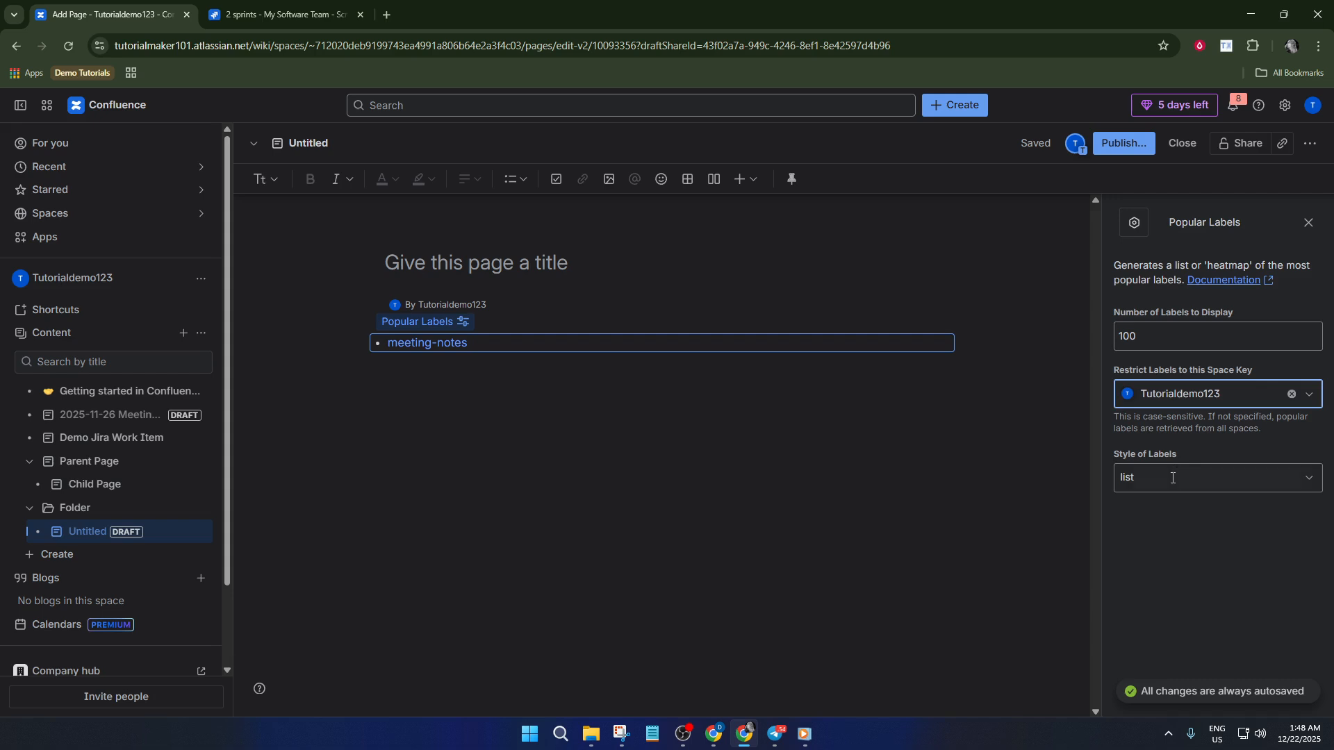
{"action": "left_click", "coordinate": [1176, 477]}
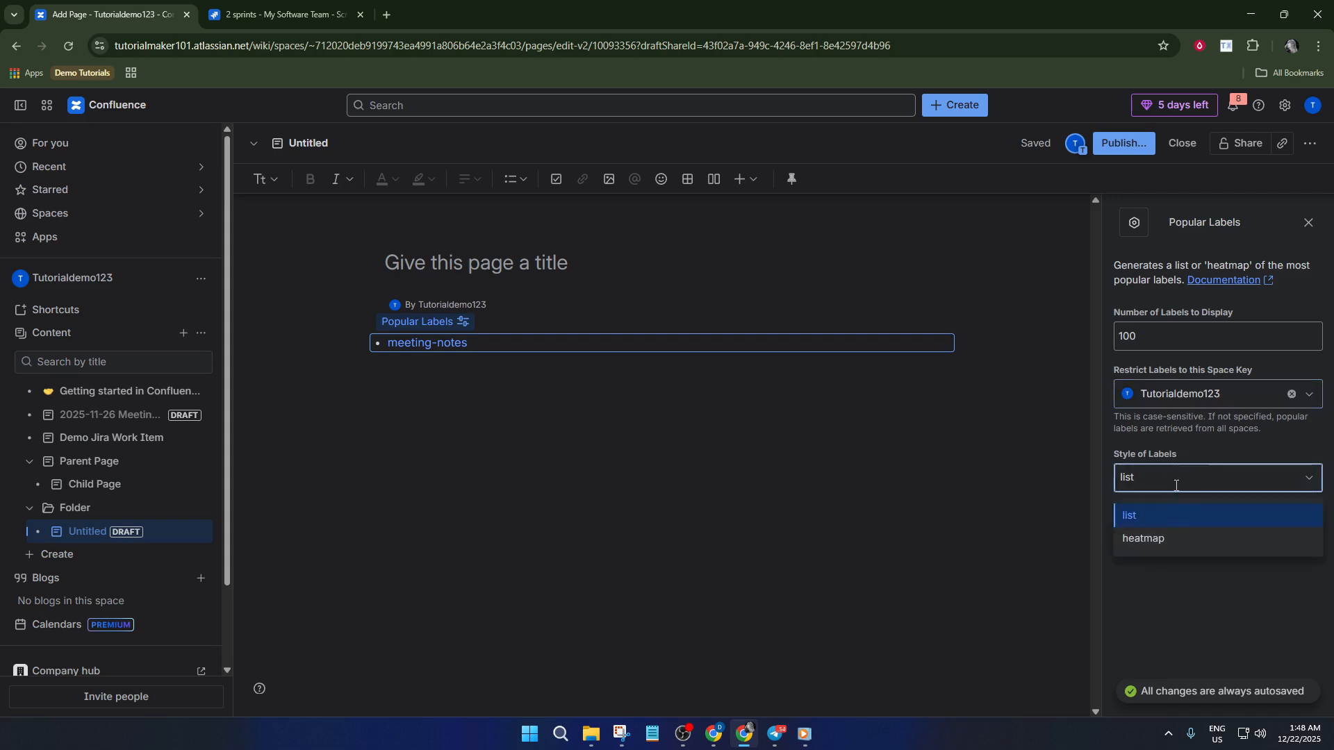
{"action": "left_click", "coordinate": [876, 446]}
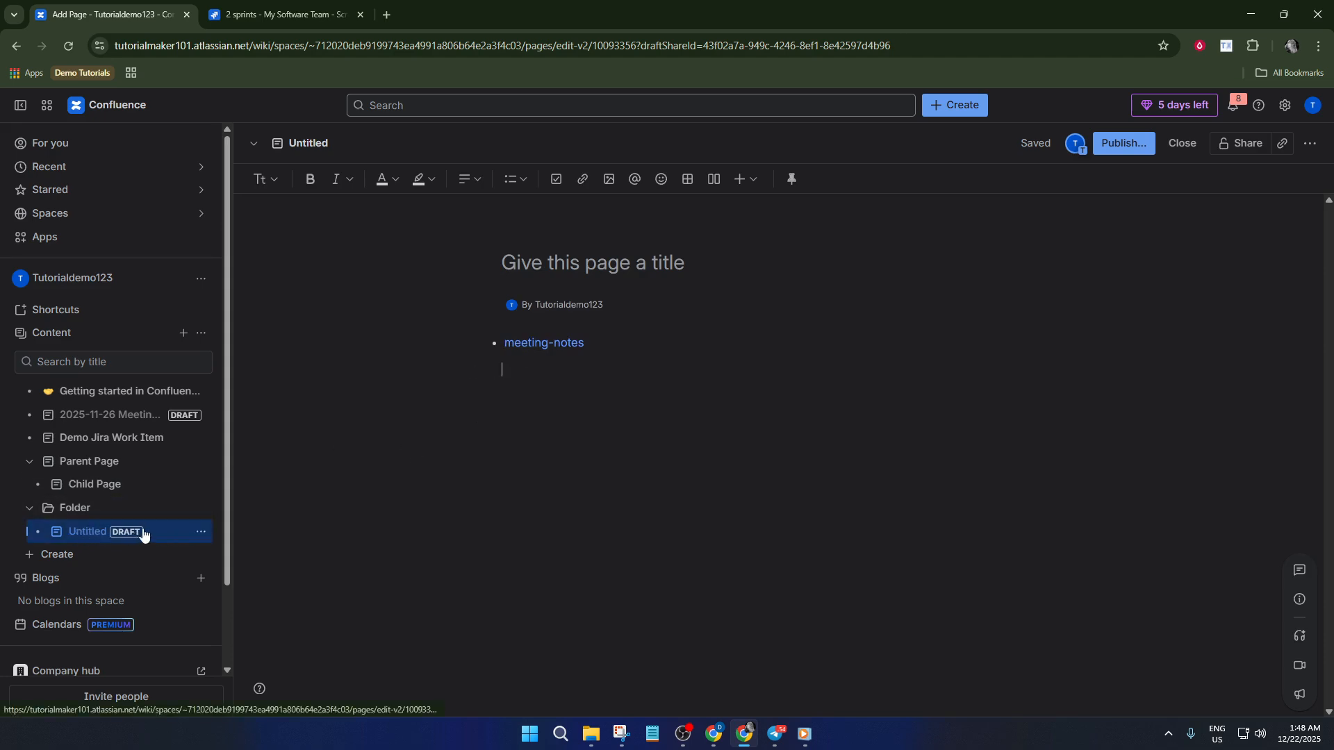
{"action": "left_click", "coordinate": [200, 532]}
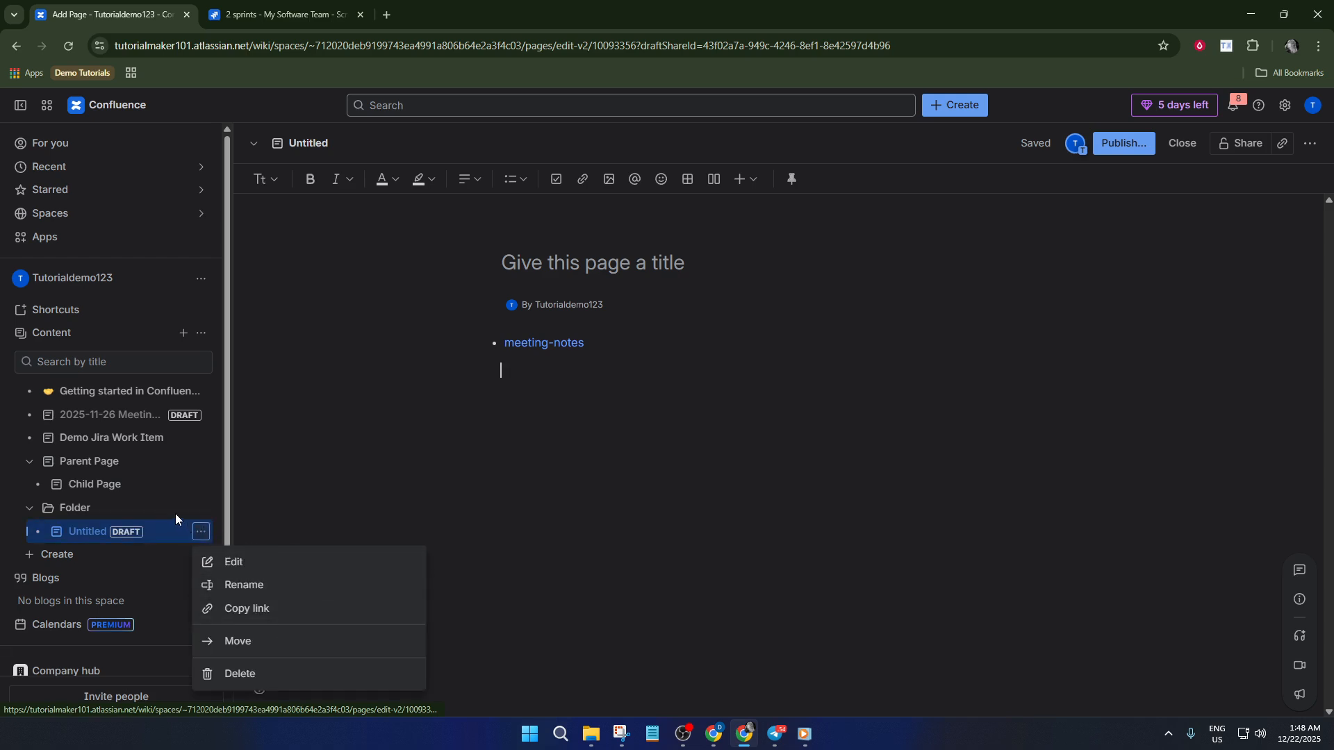
{"action": "left_click", "coordinate": [201, 509]}
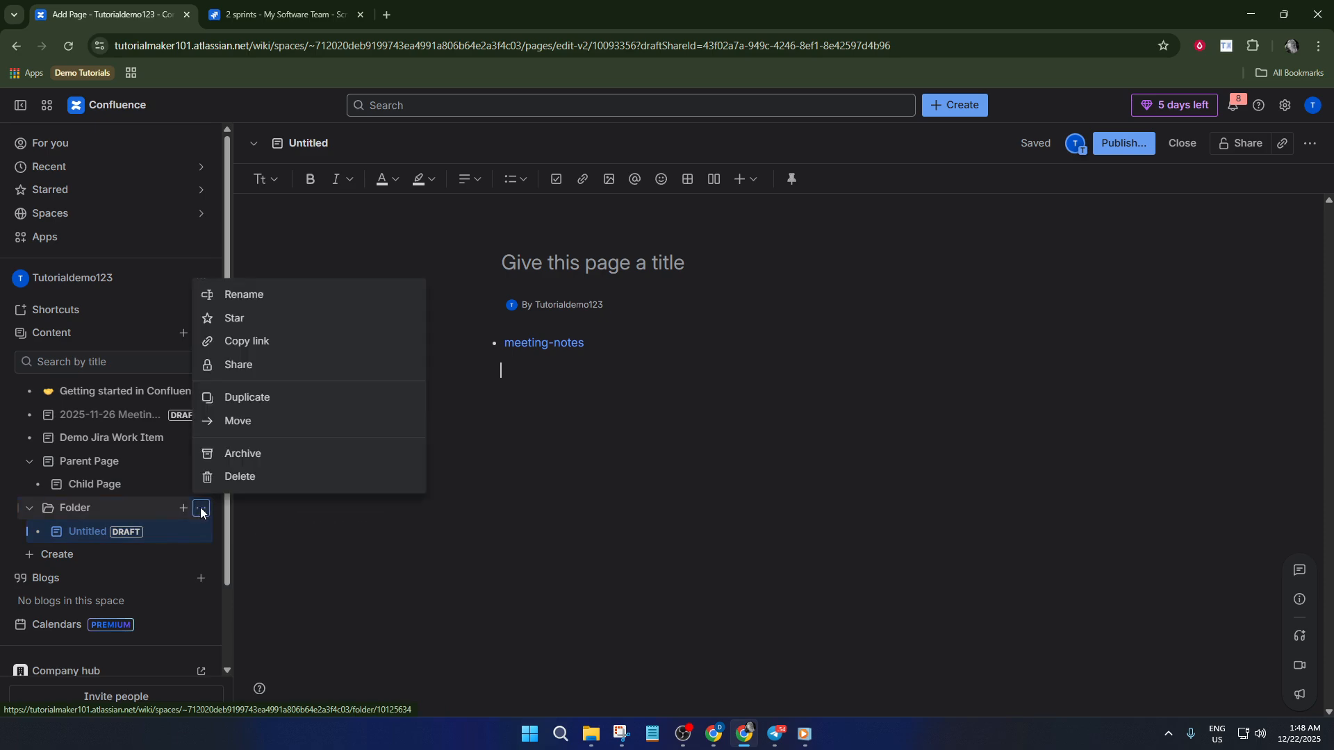
{"action": "left_click", "coordinate": [201, 511]}
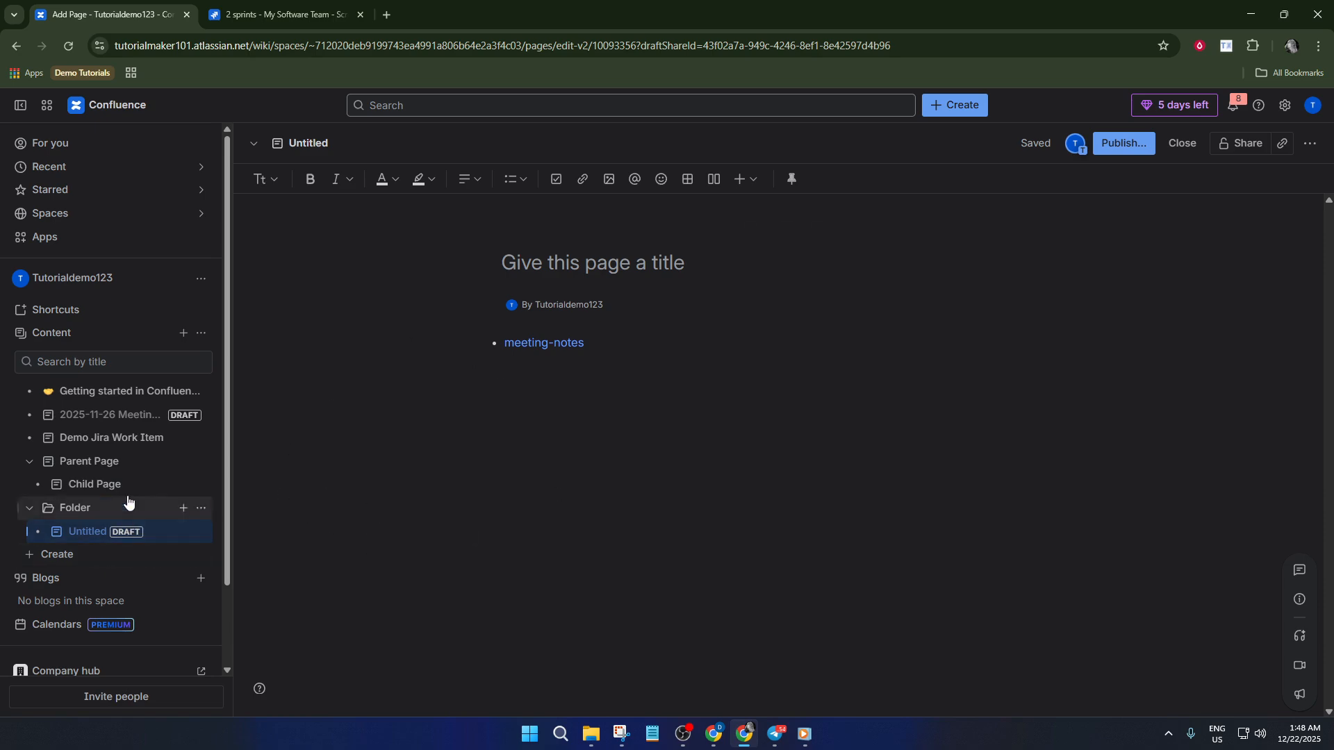
Move Child Page out of Parent Page to the top level of the content tree and create a blank page beneath it
{"action": "mouse_move", "coordinate": [113, 485]}
{"action": "left_mouse_down"}
{"action": "mouse_move", "coordinate": [113, 444]}
{"action": "mouse_move", "coordinate": [133, 449]}
{"action": "mouse_move", "coordinate": [111, 477]}
{"action": "mouse_move", "coordinate": [119, 496]}
{"action": "mouse_move", "coordinate": [98, 483]}
{"action": "mouse_move", "coordinate": [115, 472]}
{"action": "left_mouse_up"}
{"action": "mouse_move", "coordinate": [101, 484]}
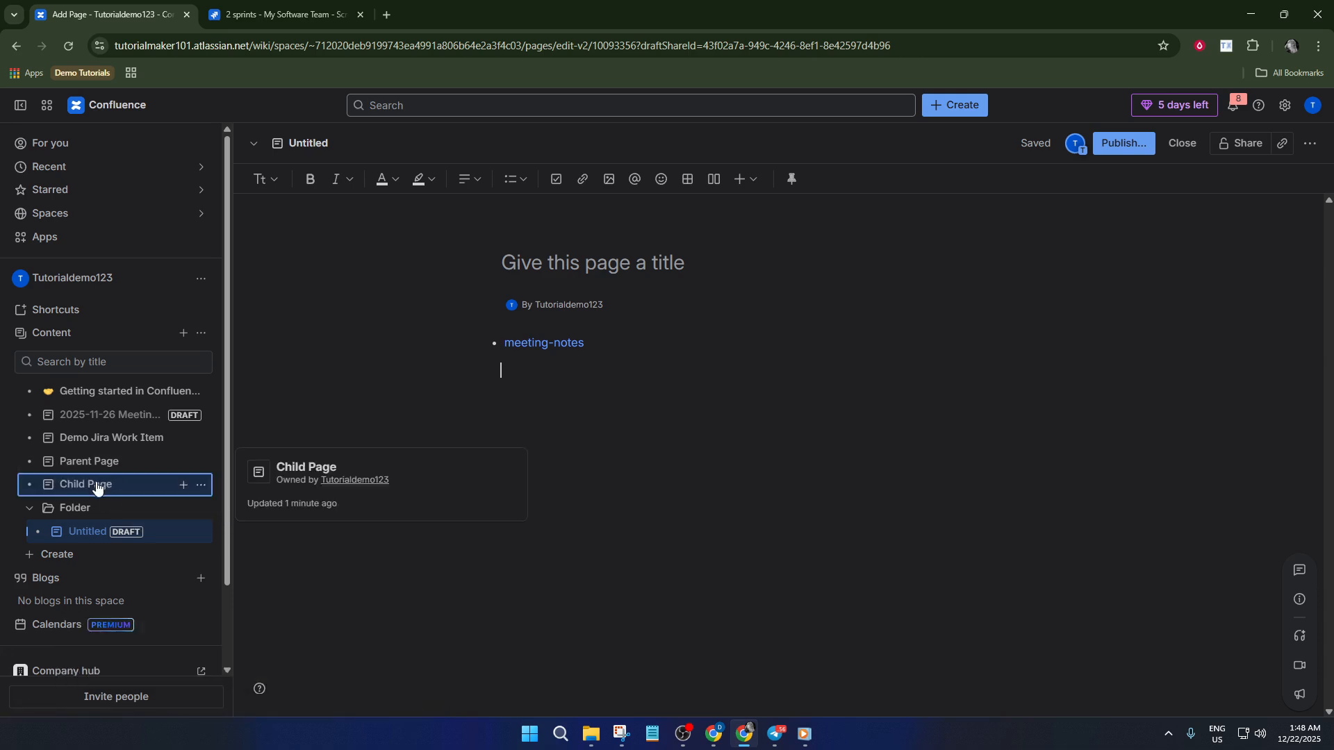
{"action": "left_click", "coordinate": [178, 485]}
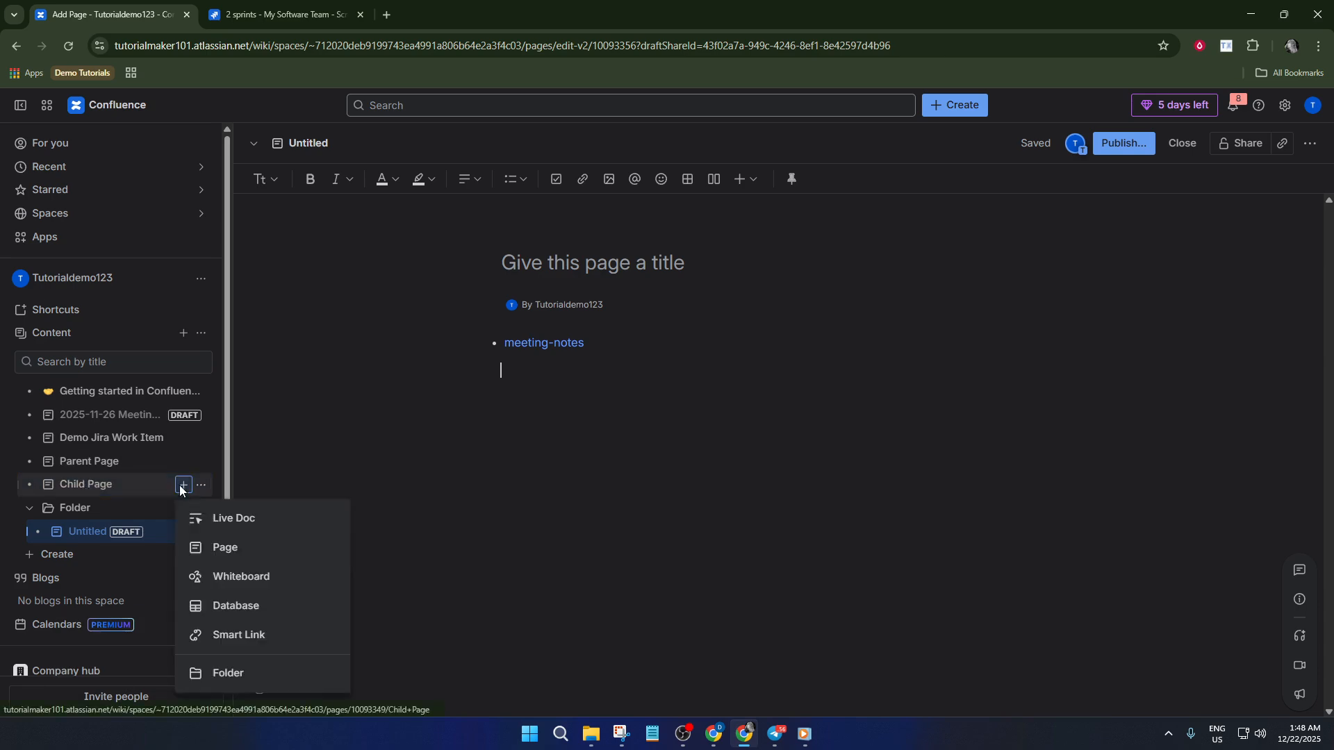
{"action": "left_click", "coordinate": [249, 549]}
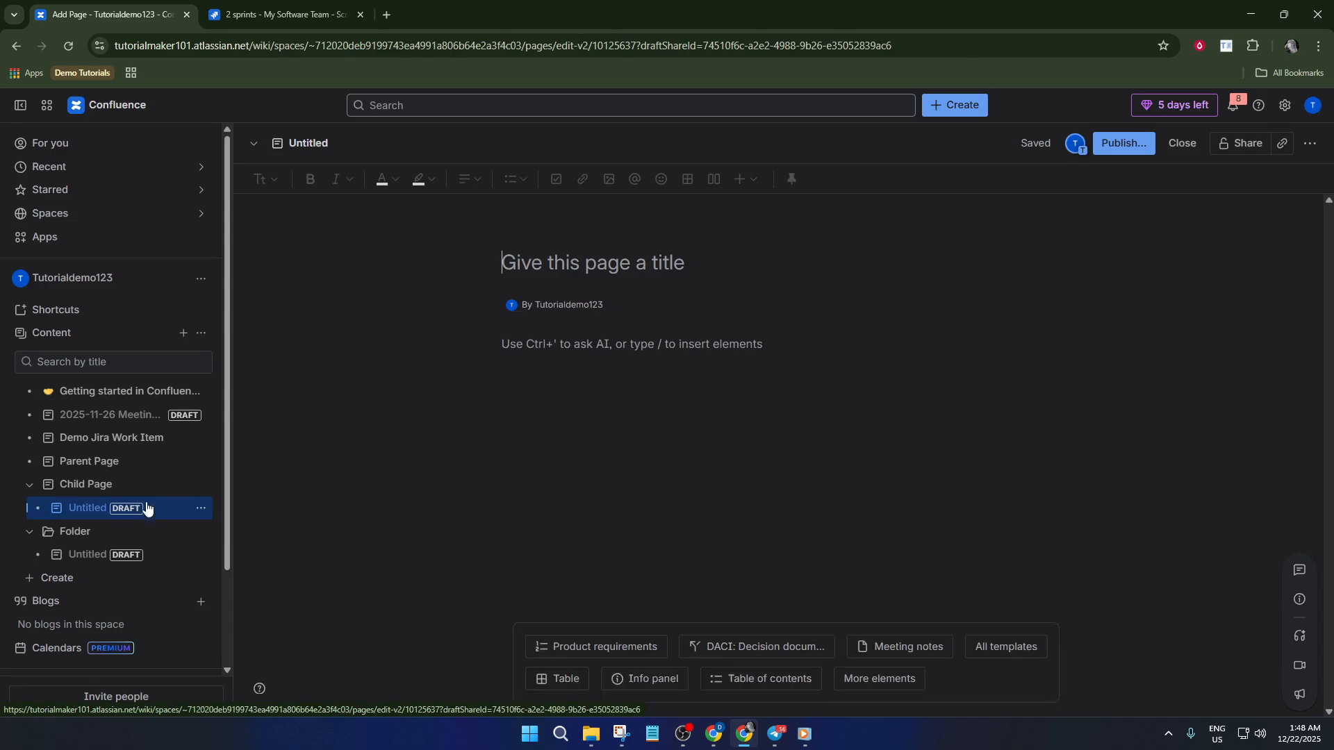
Open Parent Page and create a new blank page beneath it
{"action": "left_click", "coordinate": [149, 474]}
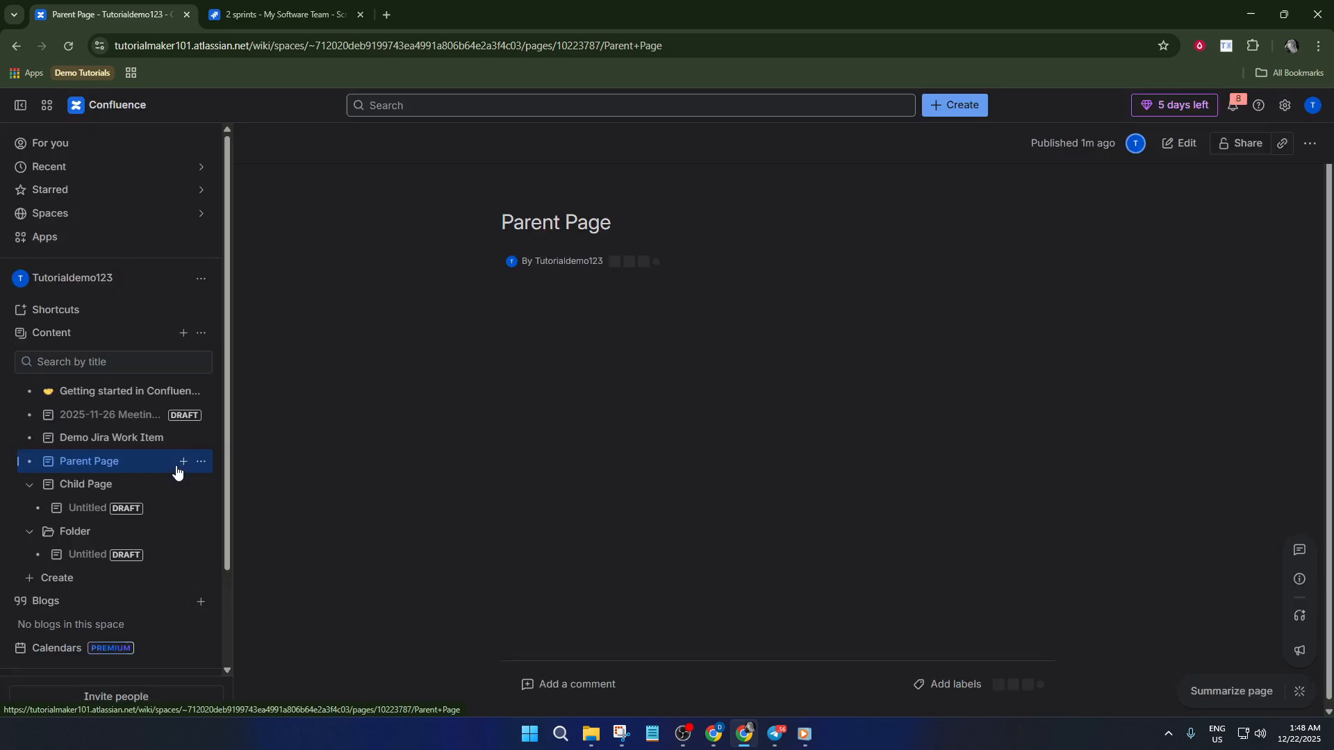
{"action": "left_click", "coordinate": [179, 466]}
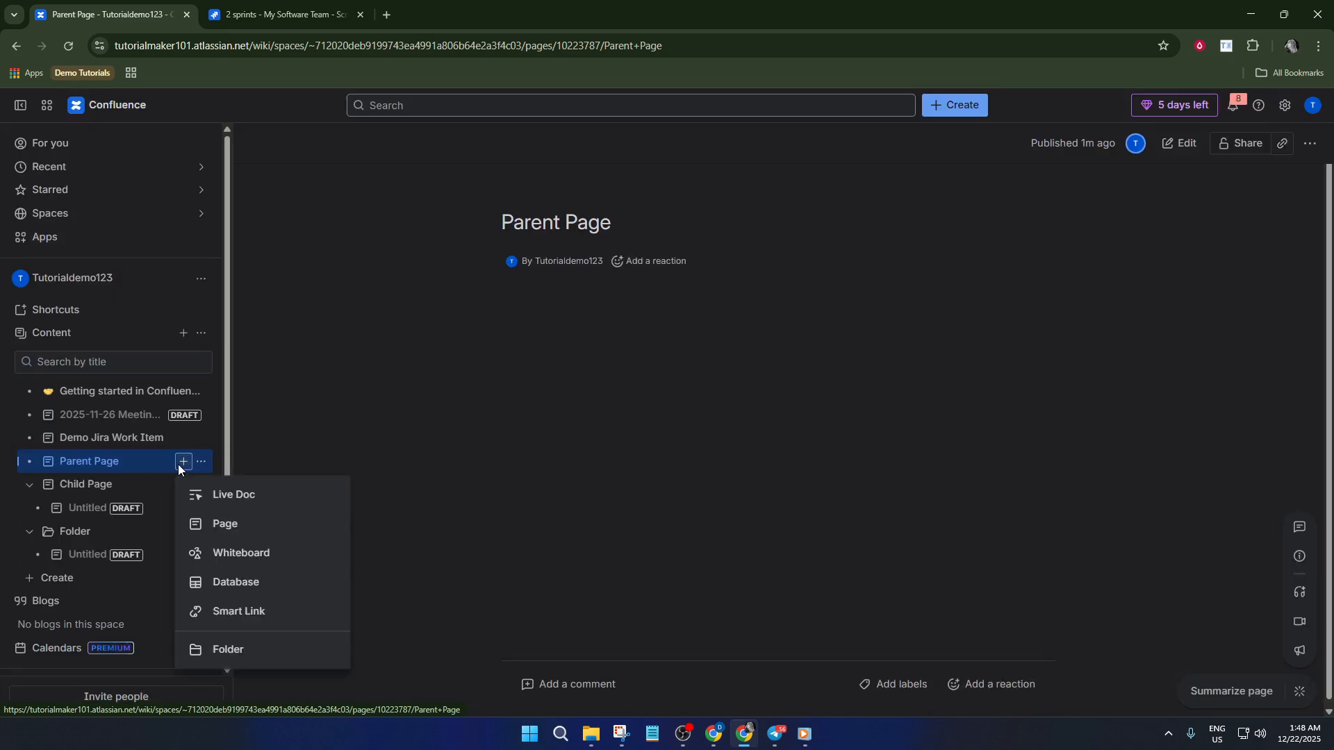
{"action": "left_click", "coordinate": [216, 524]}
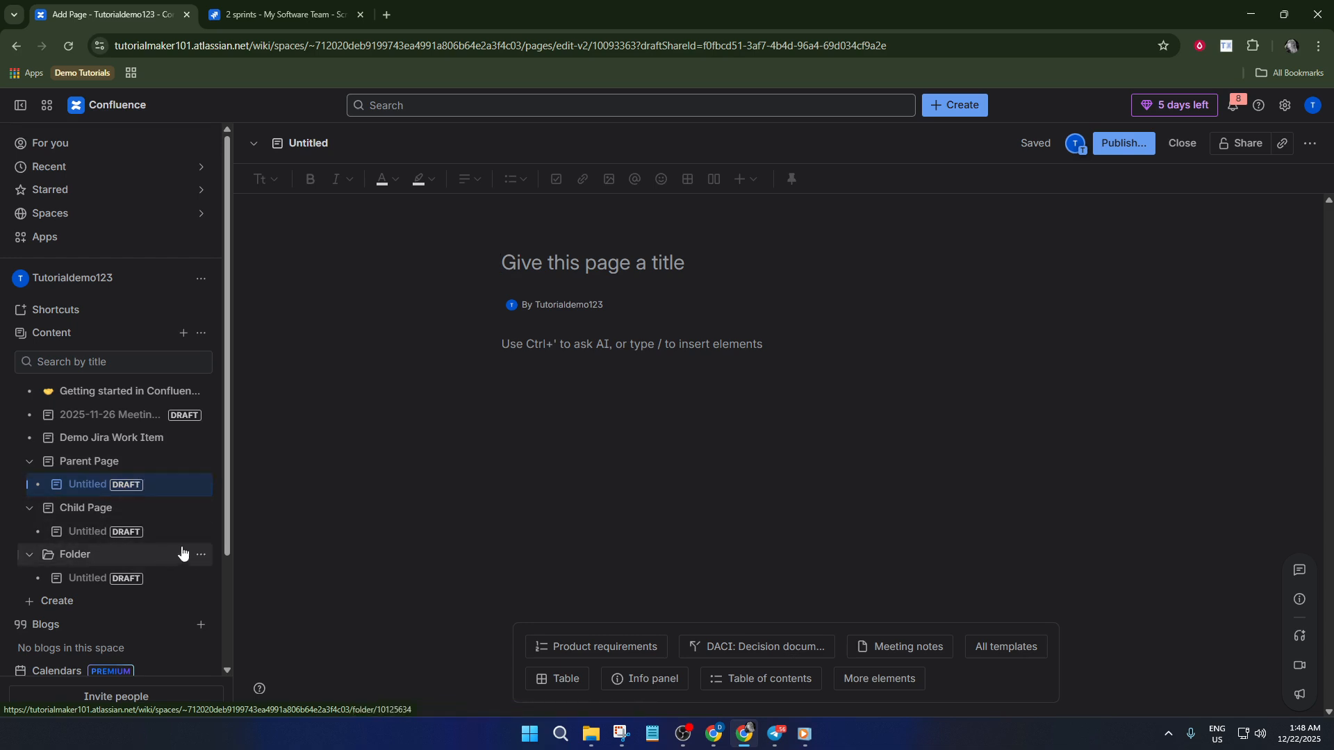
{"action": "mouse_move", "coordinate": [214, 548]}
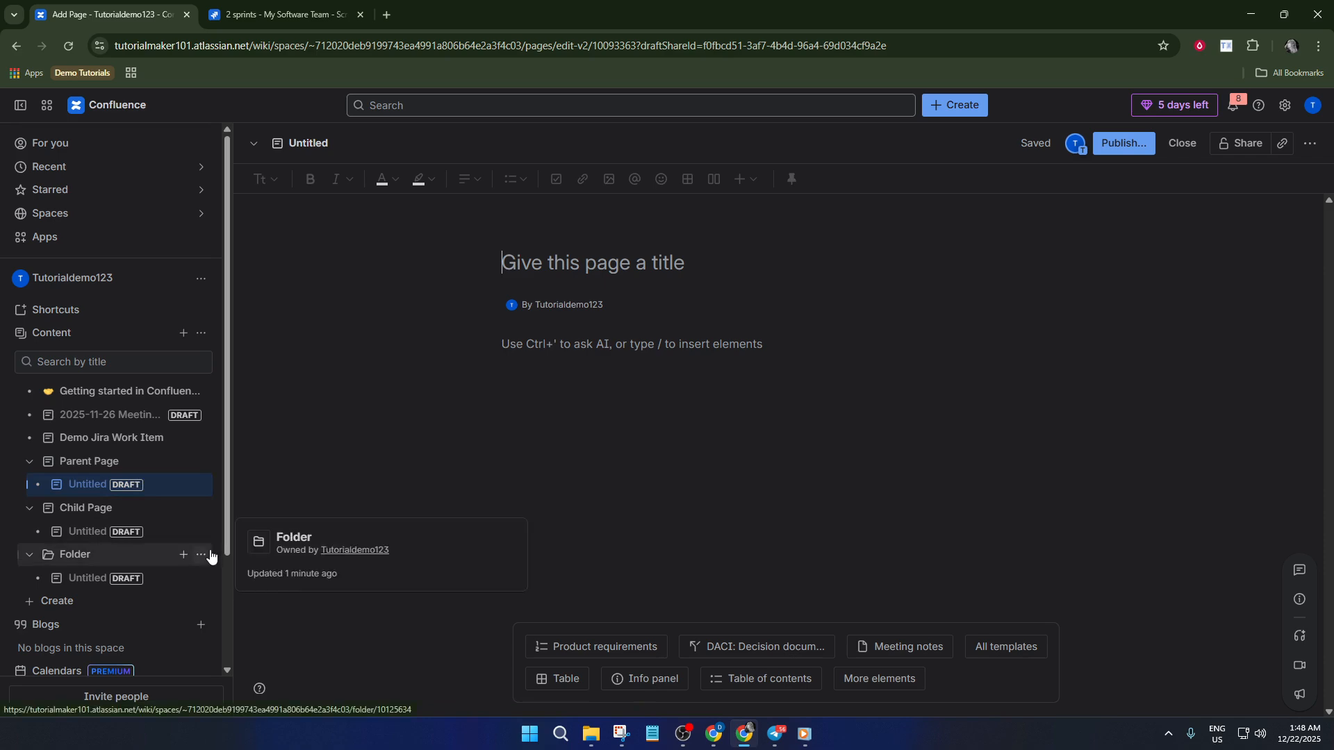